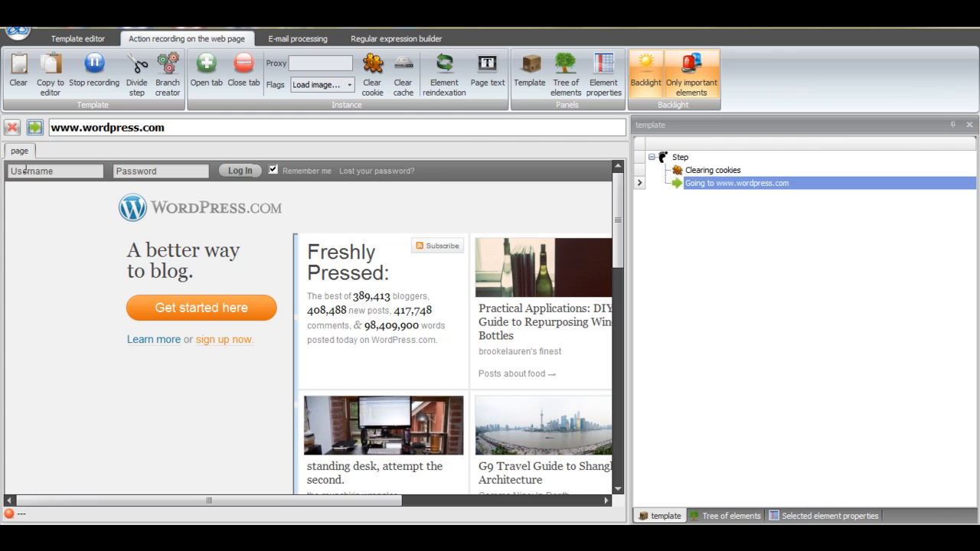
# - Add a macro-based Set value action for the Username field and open the macros builder
pyautogui.click(23, 172)
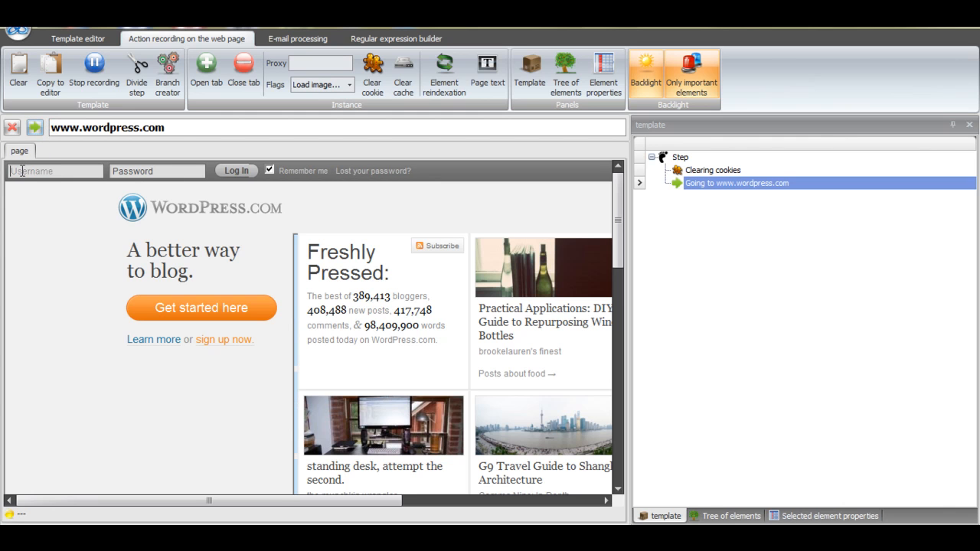
pyautogui.rightClick(34, 173)
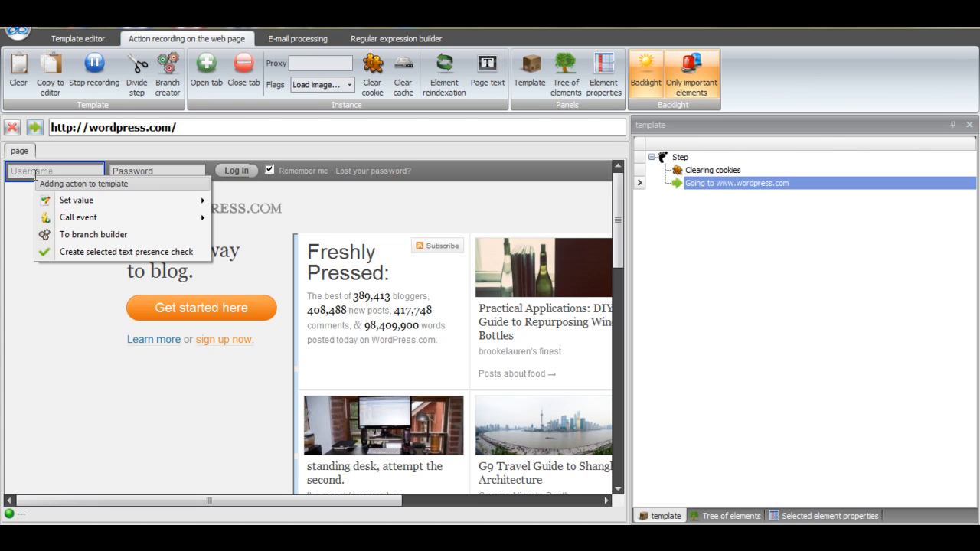
pyautogui.moveTo(115, 200)
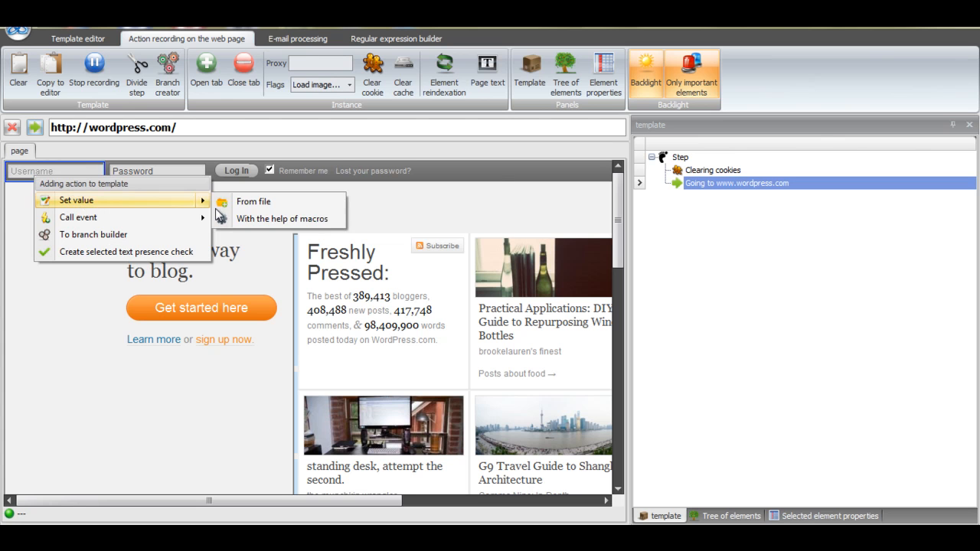
pyautogui.click(247, 220)
pyautogui.click(274, 248)
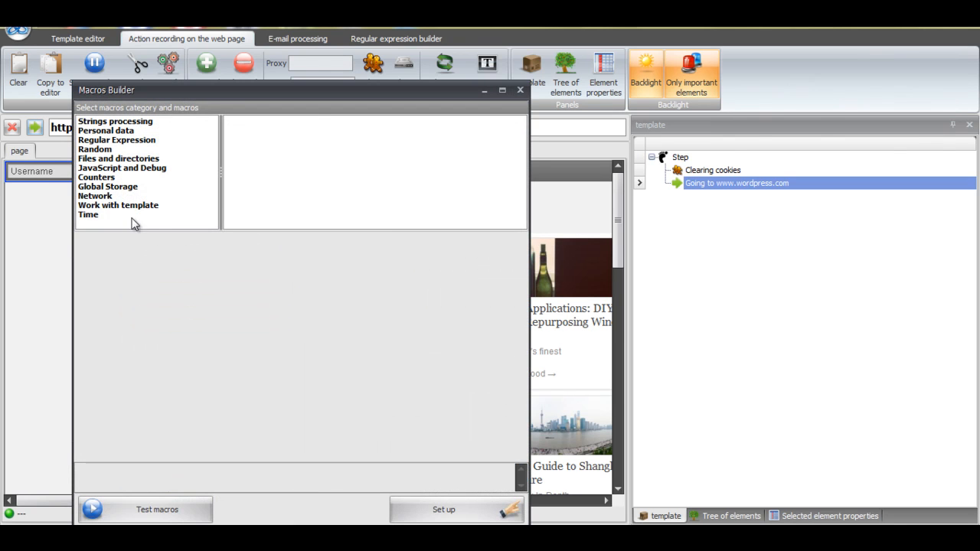
# - Build a macro that takes a line from bassguitarsites.txt in the Results folder, with string number 0
pyautogui.click(118, 160)
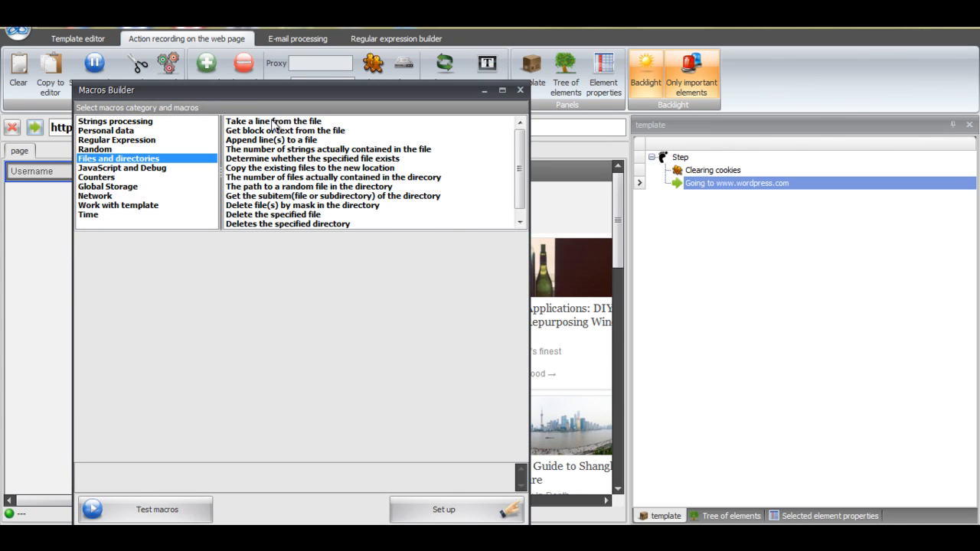
pyautogui.click(273, 123)
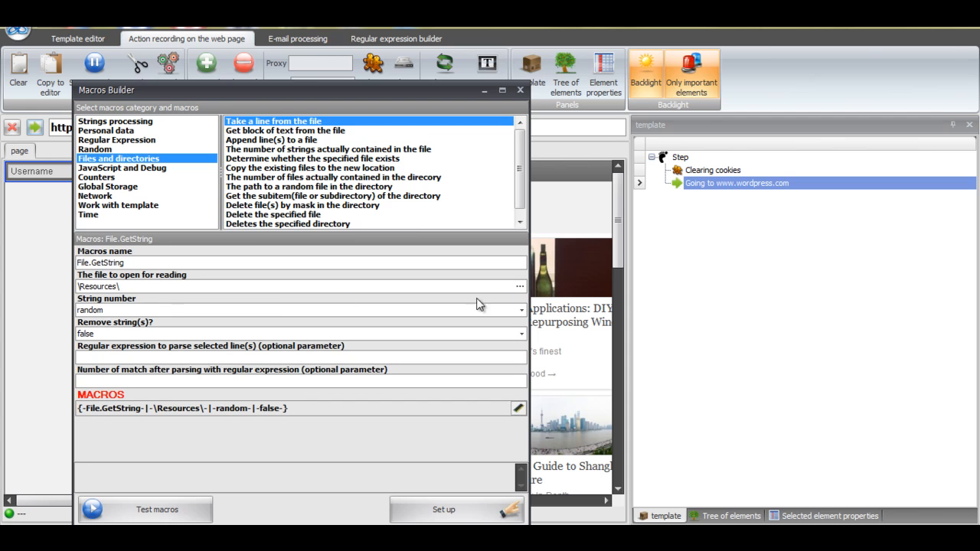
pyautogui.click(519, 288)
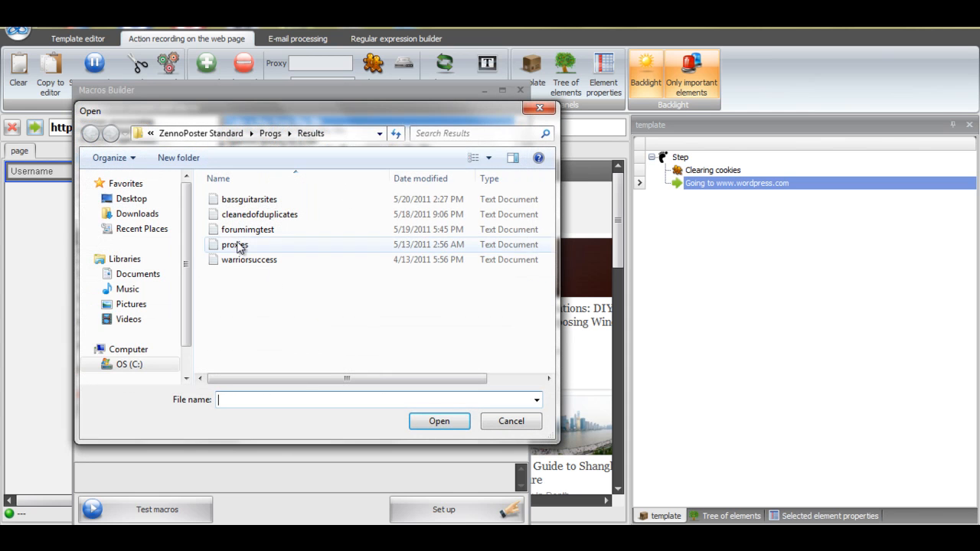
pyautogui.click(248, 199)
pyautogui.click(434, 421)
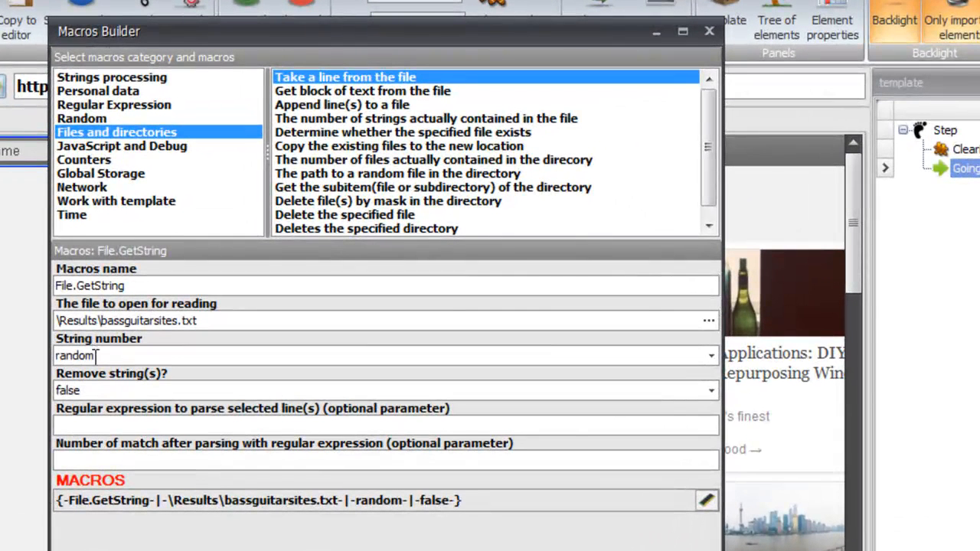
pyautogui.moveTo(102, 310); pyautogui.dragTo(85, 310)
pyautogui.moveTo(69, 355); pyautogui.dragTo(57, 365)
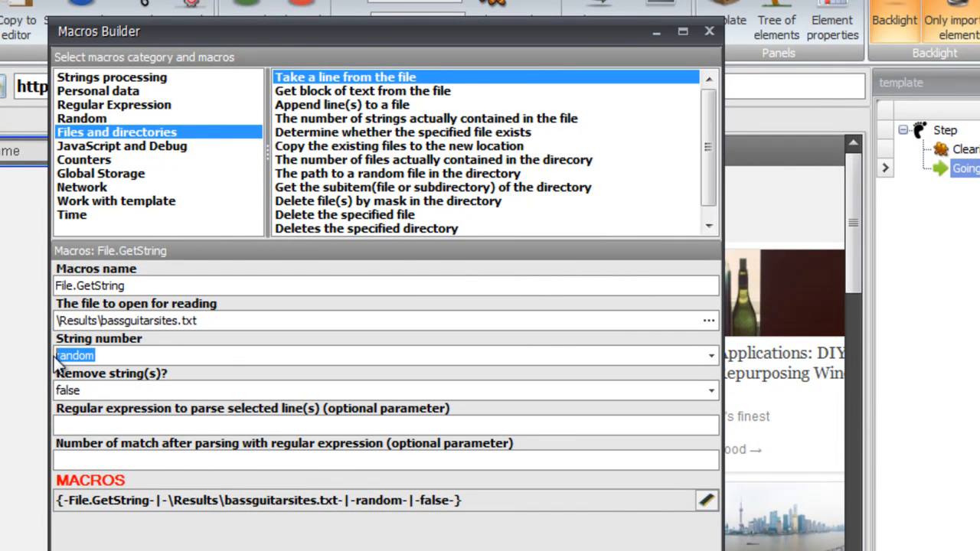
pyautogui.write('0')
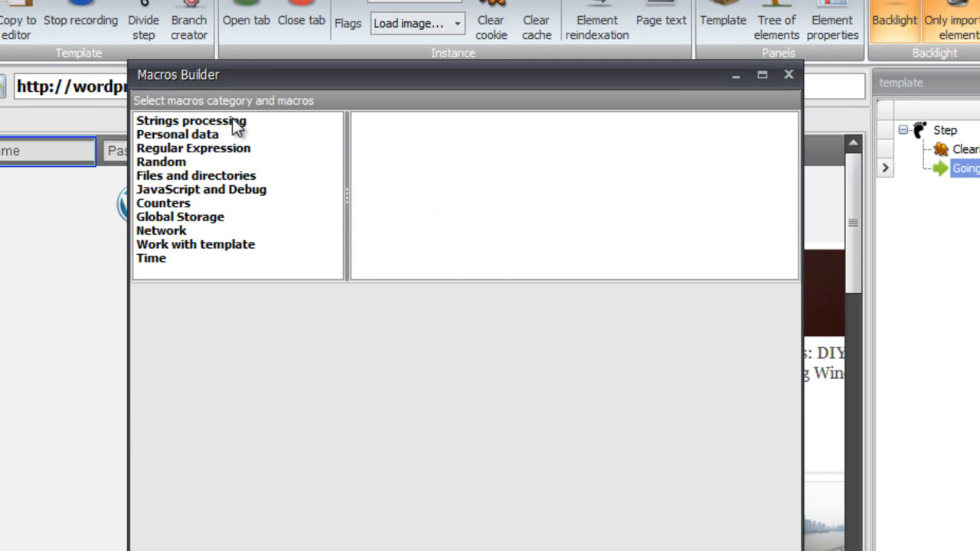
# - Build a Split macro with the copied File.GetString macro as input string, separator ";" and part number 1
pyautogui.click(237, 125)
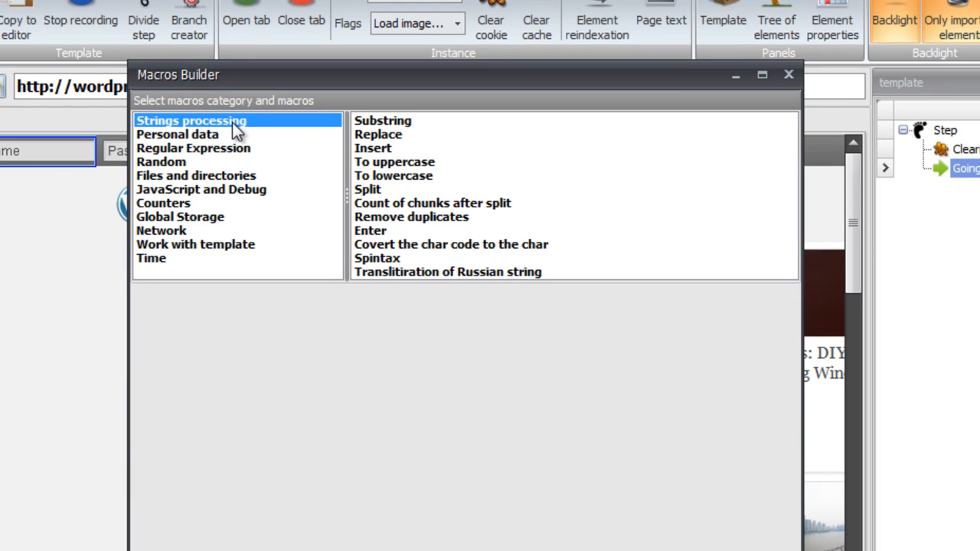
pyautogui.click(375, 190)
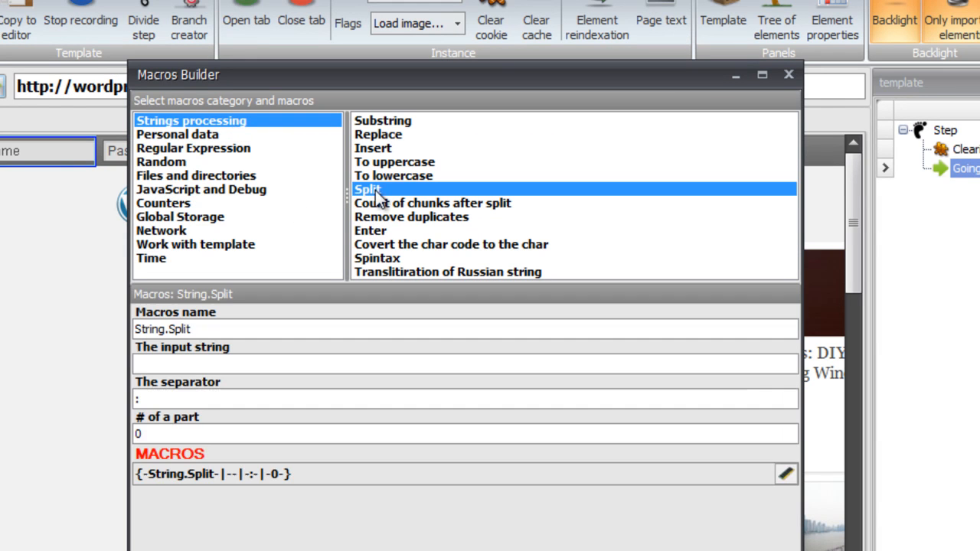
pyautogui.rightClick(167, 364)
pyautogui.click(213, 455)
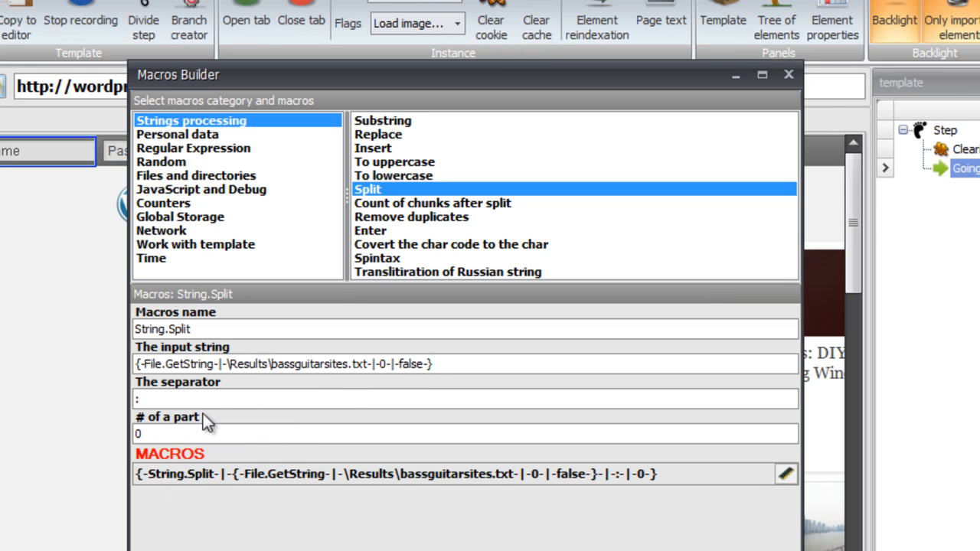
pyautogui.moveTo(154, 398); pyautogui.dragTo(138, 399)
pyautogui.write(';')
pyautogui.moveTo(143, 434); pyautogui.dragTo(137, 436)
pyautogui.write('1')
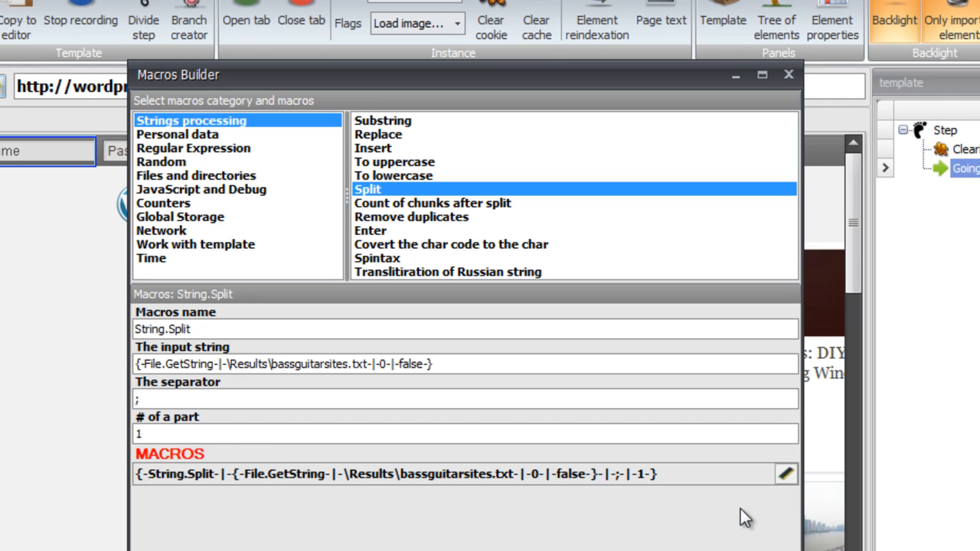
# - Paste the finished Split macro as the Username field's value and confirm it
pyautogui.click(736, 75)
pyautogui.rightClick(297, 232)
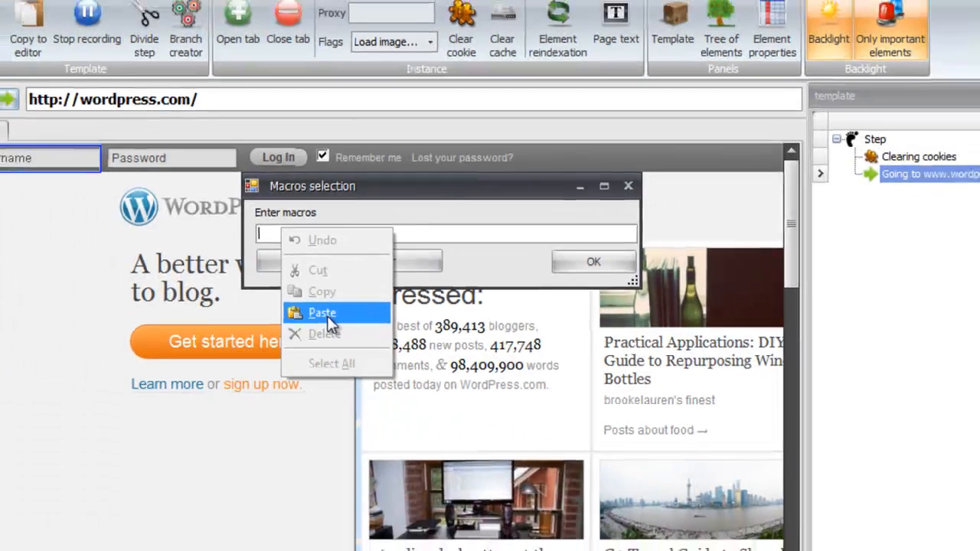
pyautogui.click(323, 313)
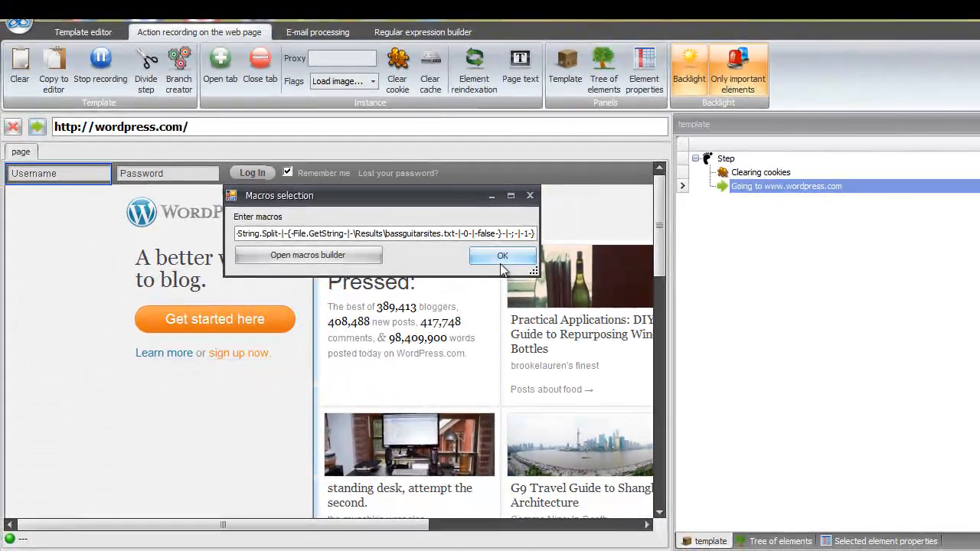
pyautogui.click(593, 262)
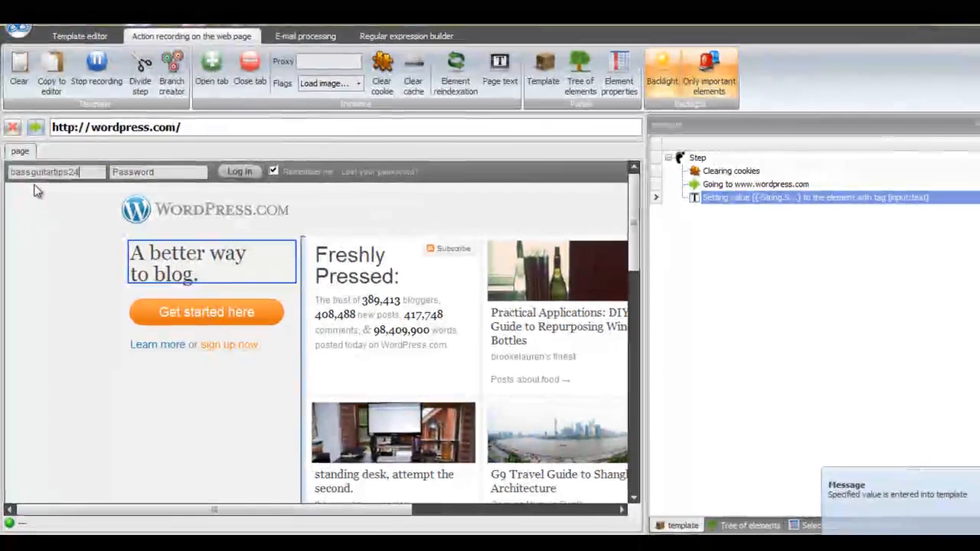
# - Add a macro-based Set value action for the Password field and open the macros builder
pyautogui.click(173, 174)
pyautogui.rightClick(162, 172)
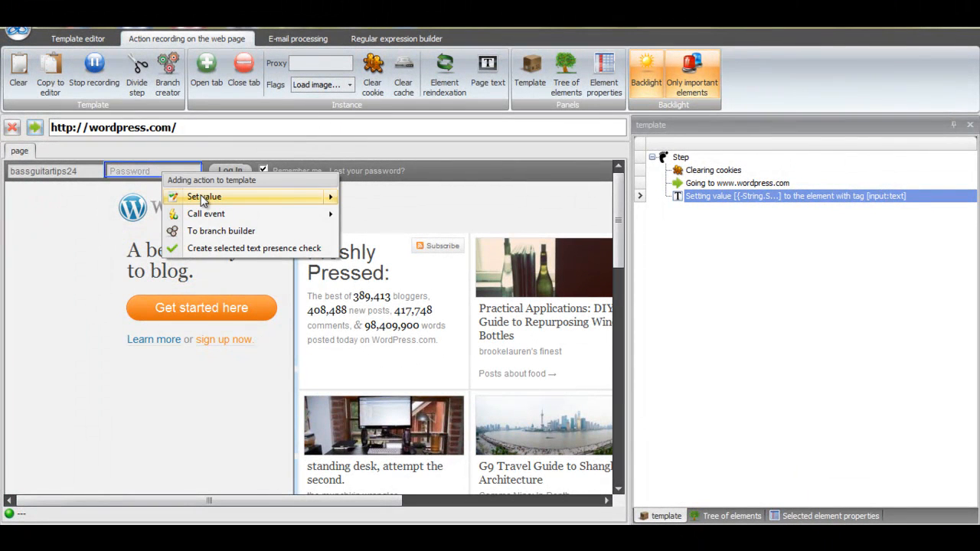
pyautogui.moveTo(203, 199)
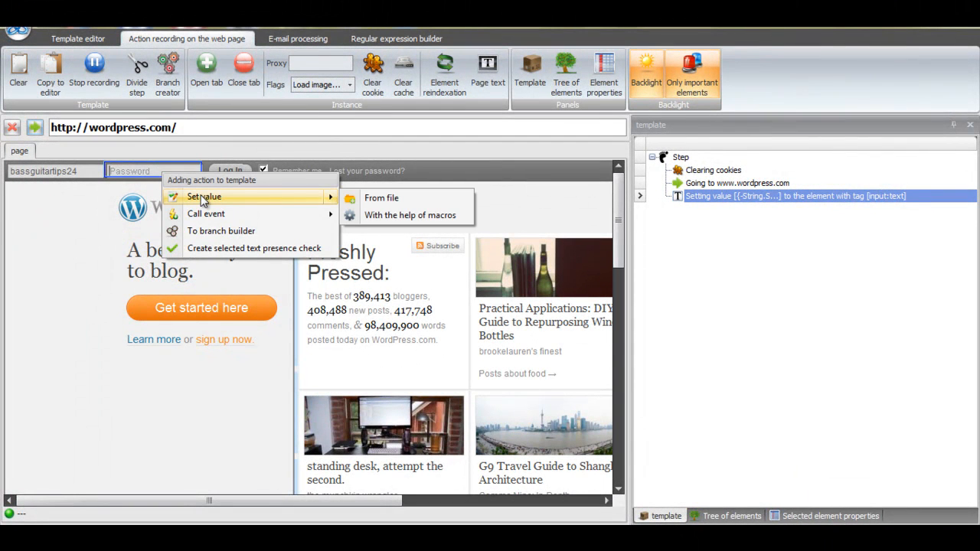
pyautogui.click(368, 214)
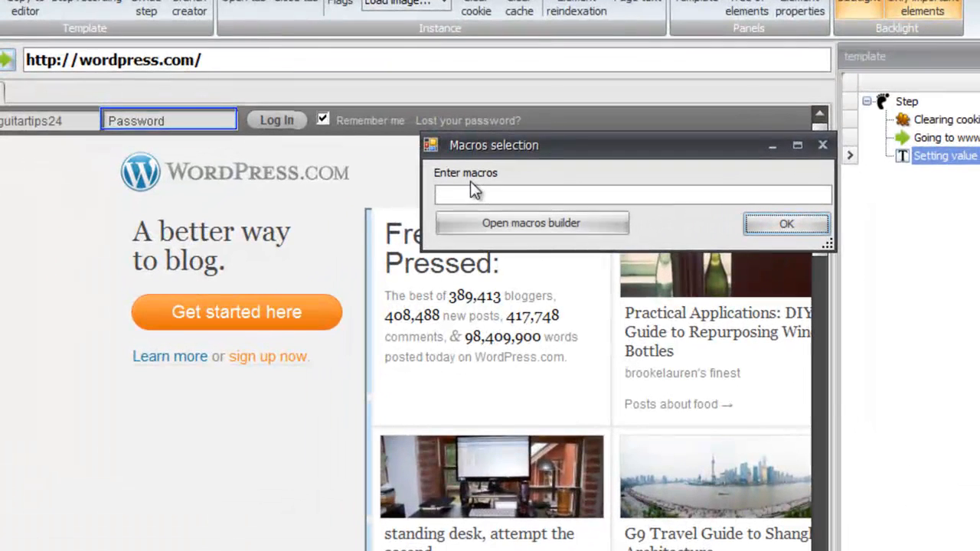
pyautogui.click(503, 224)
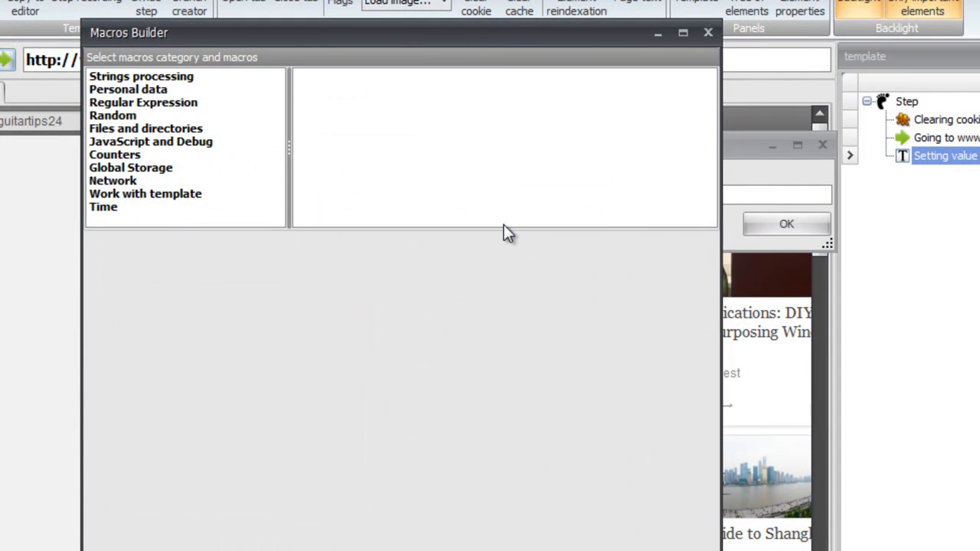
# - Configure a Take a line from the file macro for the Password field, reading string number 0 of bassguitarsites.txt
pyautogui.click(128, 130)
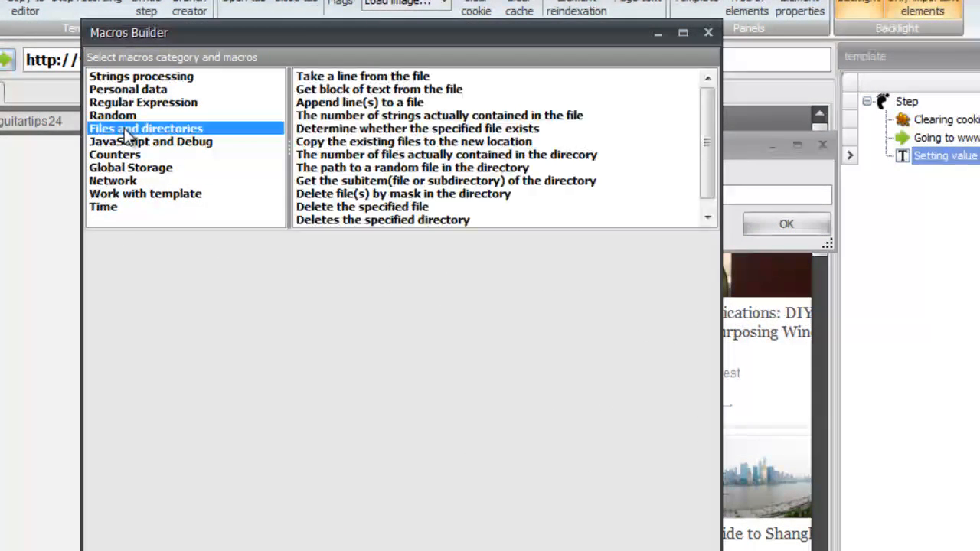
pyautogui.click(341, 77)
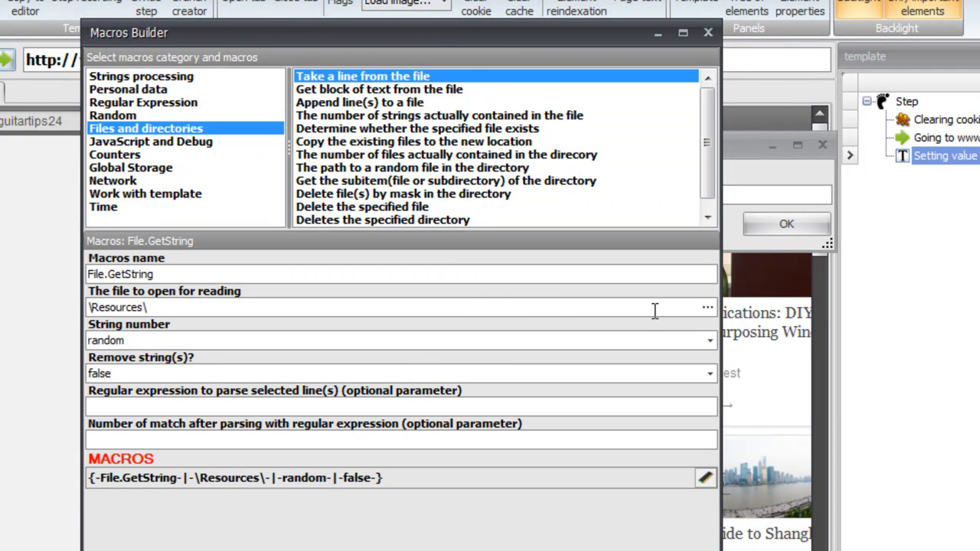
pyautogui.click(707, 309)
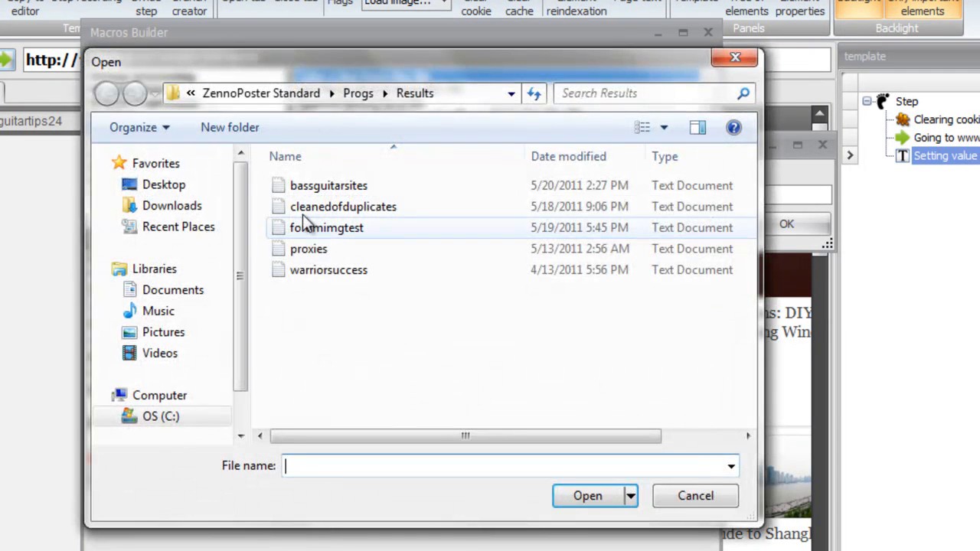
pyautogui.click(283, 191)
pyautogui.click(586, 498)
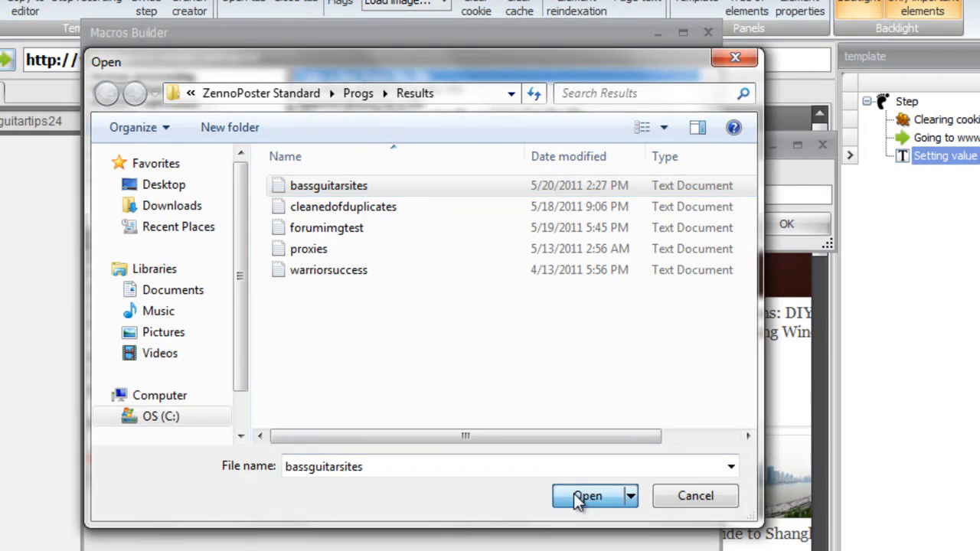
pyautogui.click(134, 341)
pyautogui.moveTo(133, 341); pyautogui.dragTo(87, 342)
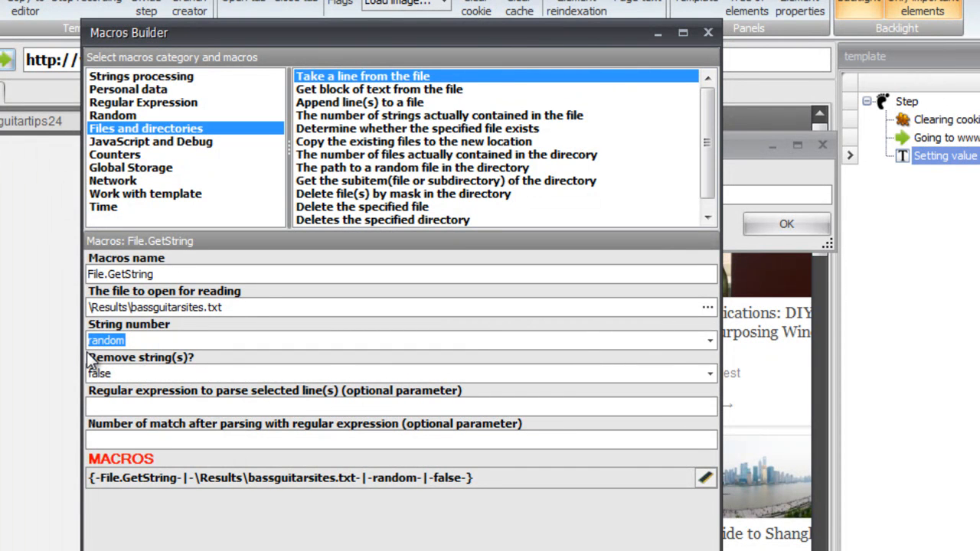
pyautogui.write('0')
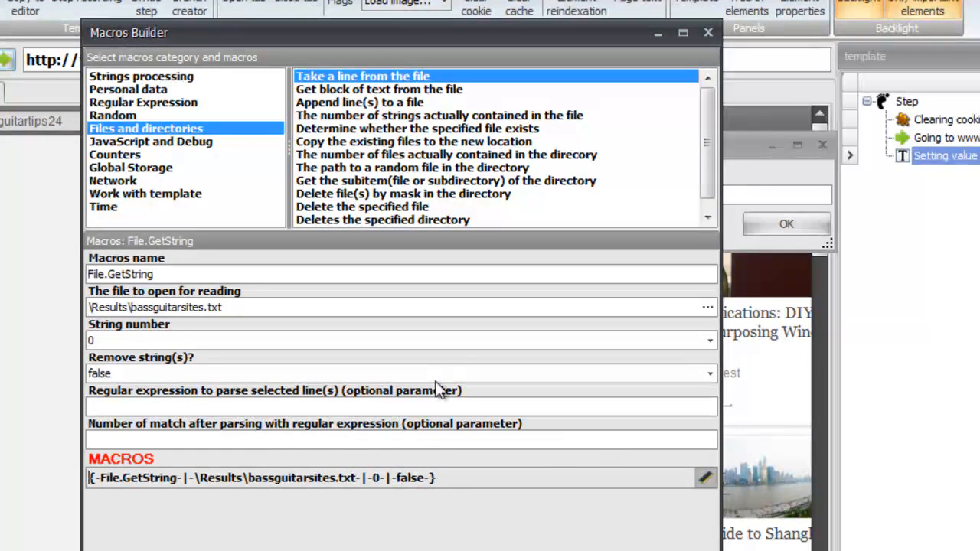
# - Build a Split macro from the copied file-line macro, replacing the separator and setting the part number to 2
pyautogui.click(136, 76)
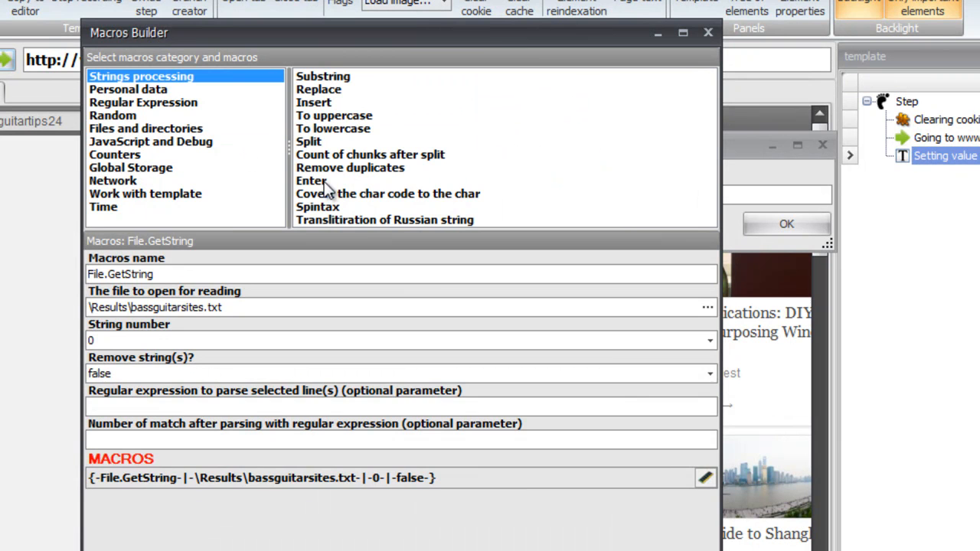
pyautogui.click(310, 142)
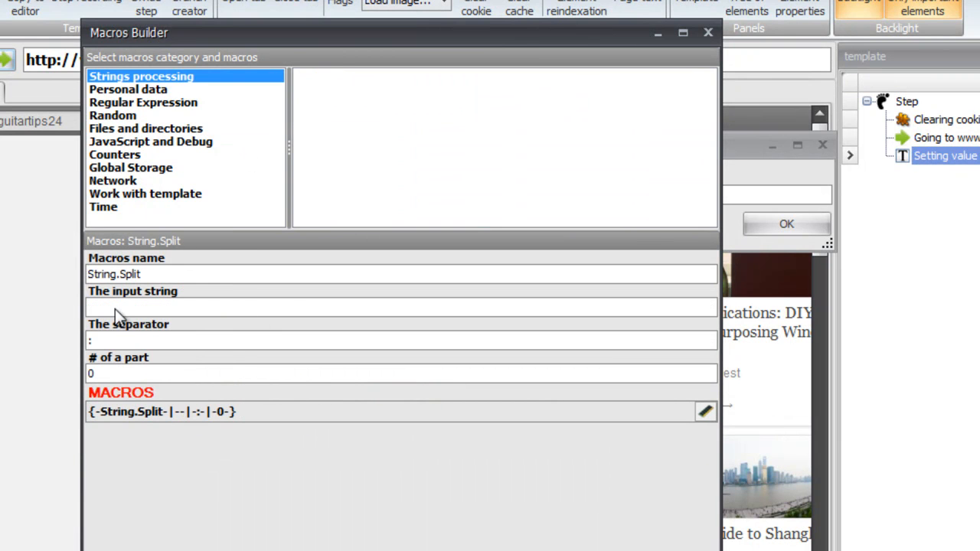
pyautogui.rightClick(117, 307)
pyautogui.click(157, 390)
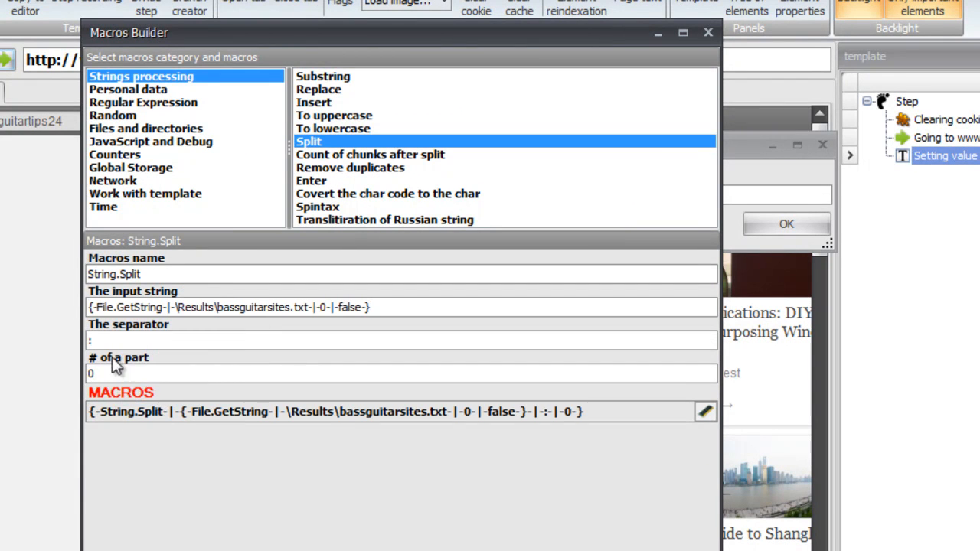
pyautogui.doubleClick(90, 341)
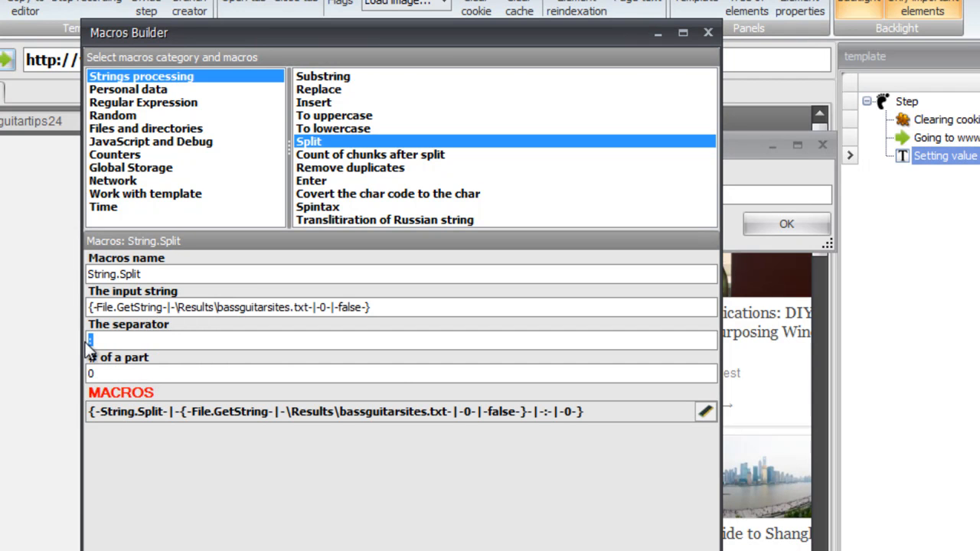
pyautogui.doubleClick(90, 374)
pyautogui.write('2')
# - Paste the new Split macro as the Password field's value and confirm it
pyautogui.click(657, 32)
pyautogui.click(578, 194)
pyautogui.rightClick(578, 194)
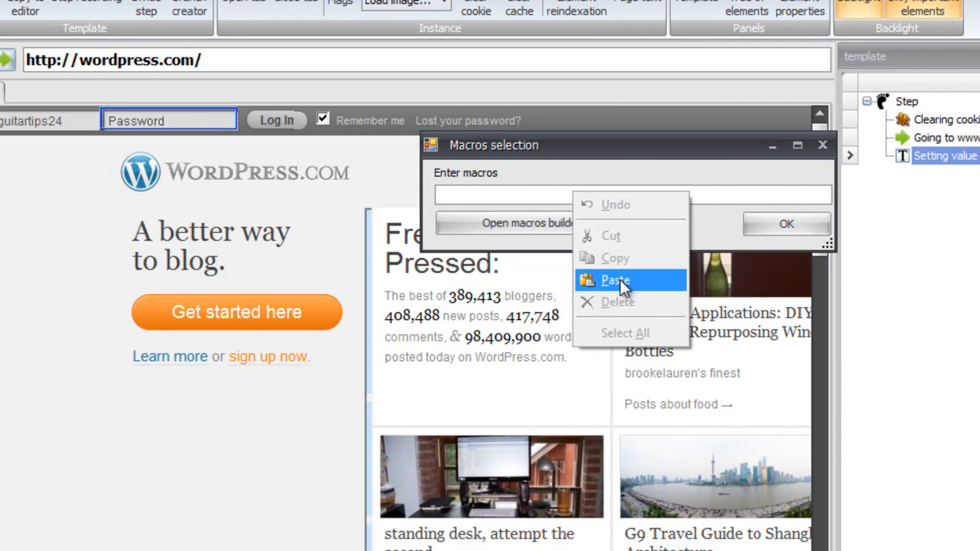
pyautogui.click(620, 280)
pyautogui.click(781, 227)
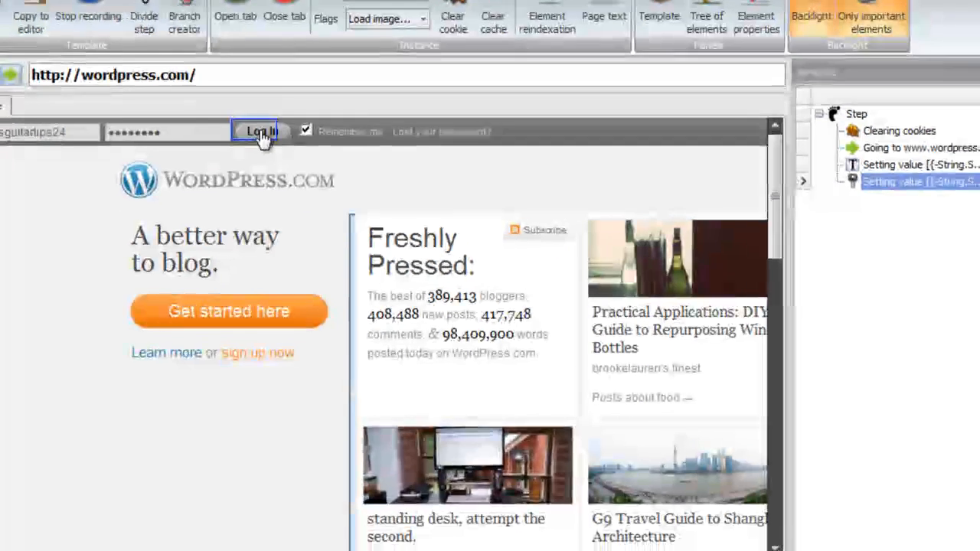
# - Record submitting the WordPress.com login form with the entered credentials
pyautogui.click(261, 132)
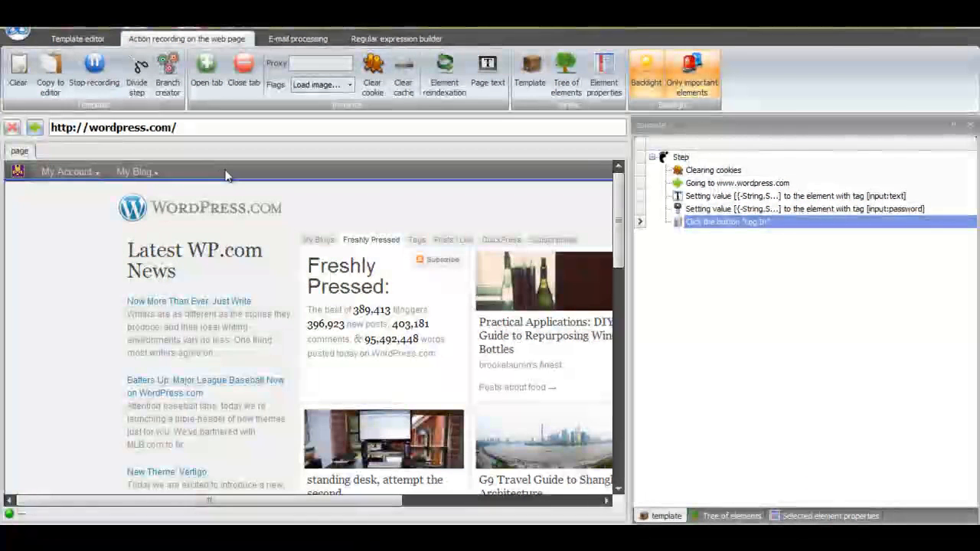
# - Add an OnMouseOver event action for the My Blog menu and record opening its New Post page
pyautogui.moveTo(143, 175)
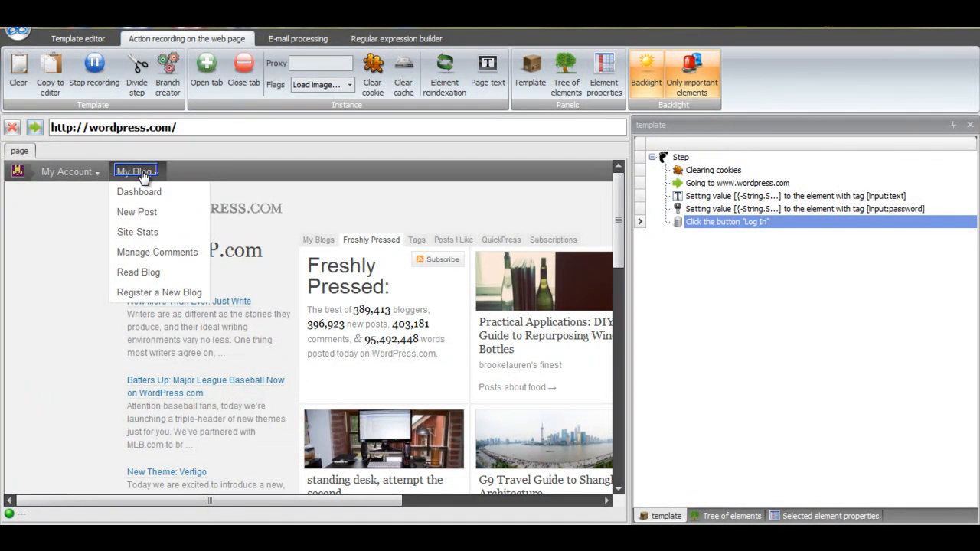
pyautogui.rightClick(142, 174)
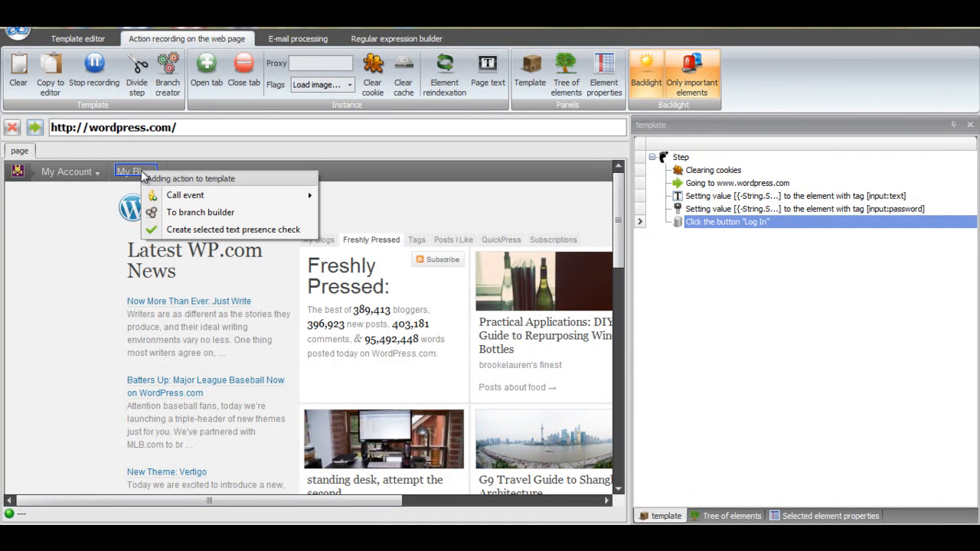
pyautogui.moveTo(230, 198)
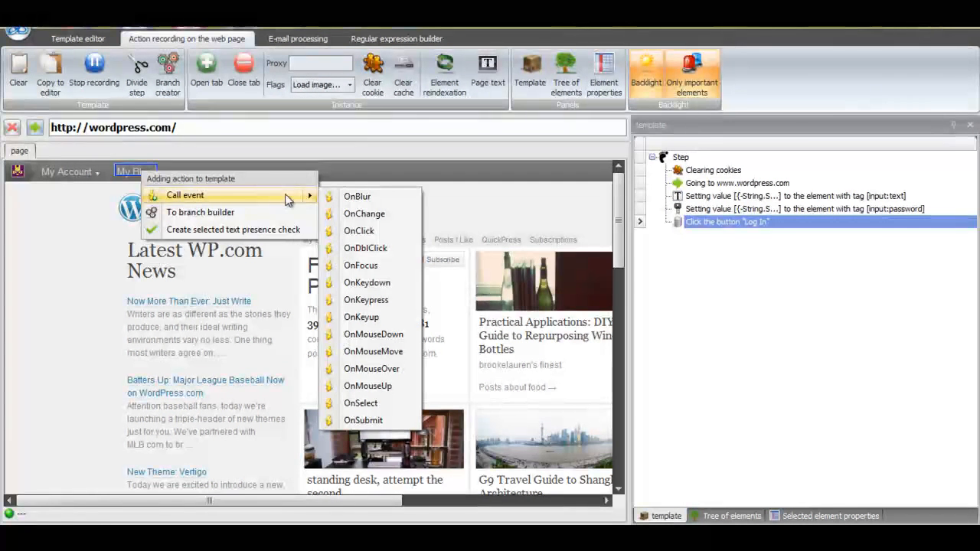
pyautogui.click(372, 369)
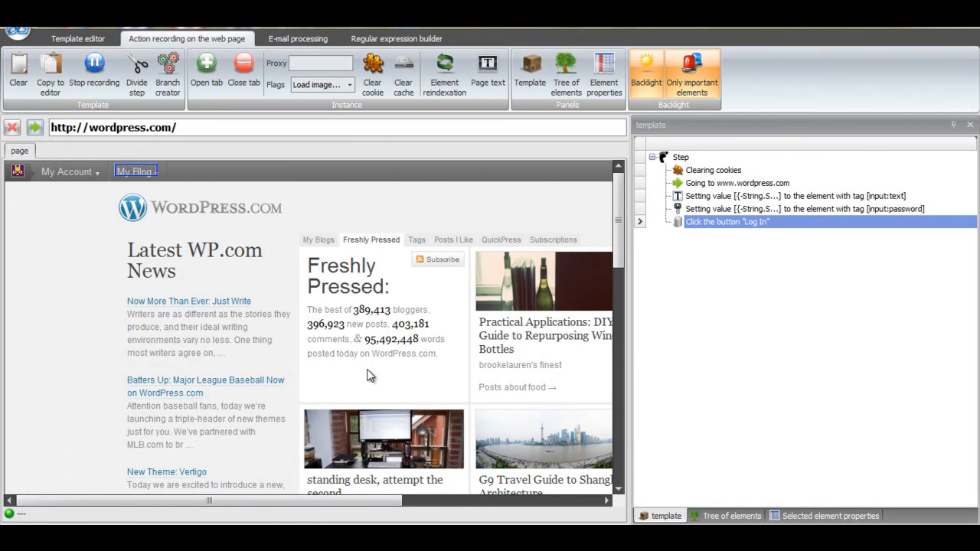
pyautogui.moveTo(142, 173)
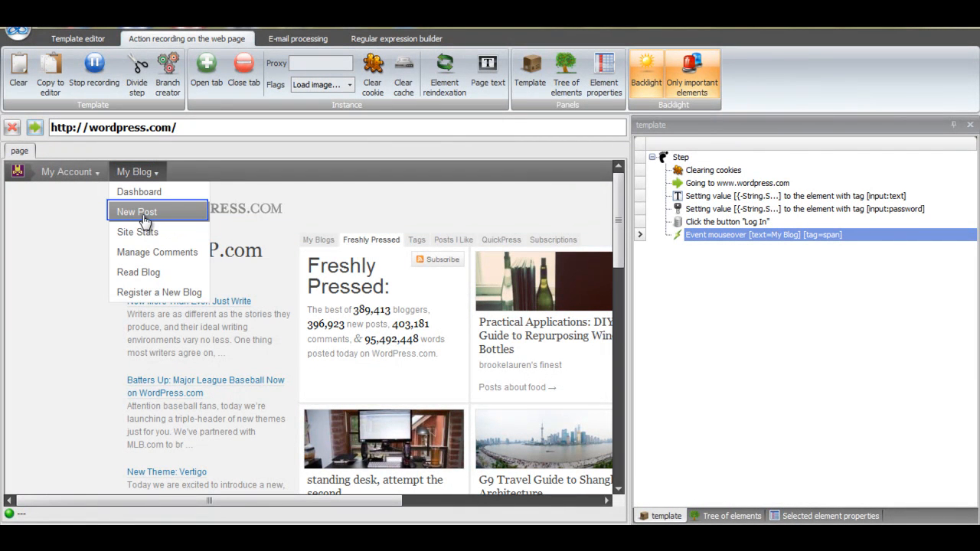
pyautogui.click(145, 220)
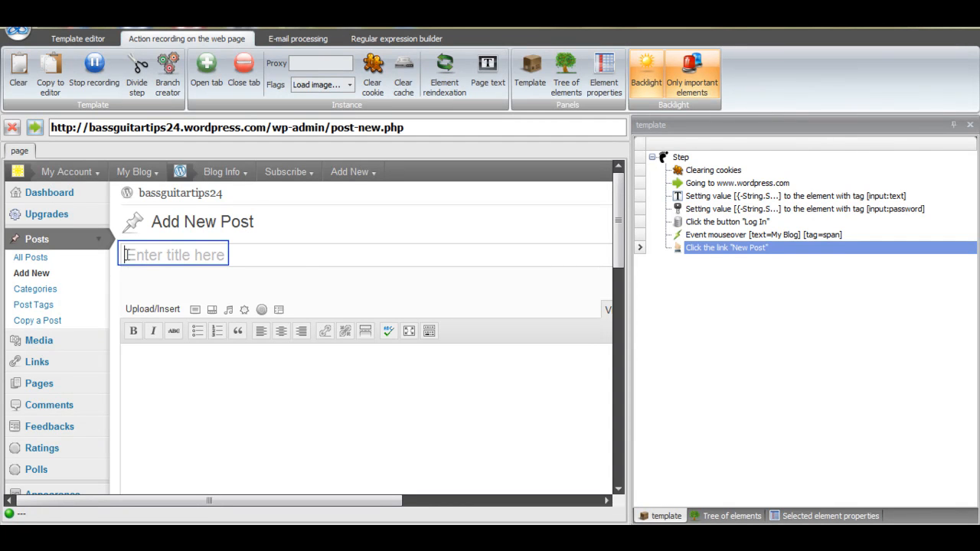
# - Add a macro-based Set value action for the new post's title field and open the macros builder
pyautogui.rightClick(125, 255)
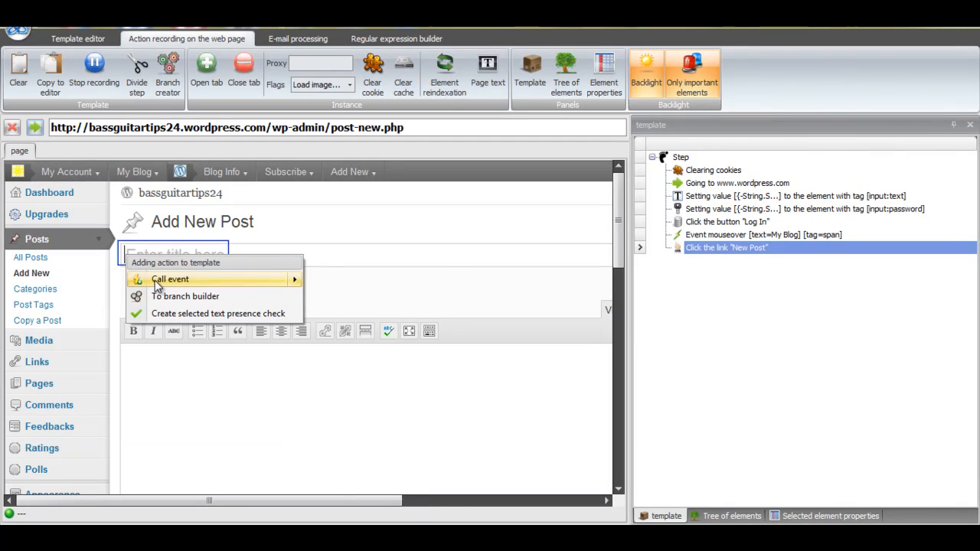
pyautogui.click(177, 381)
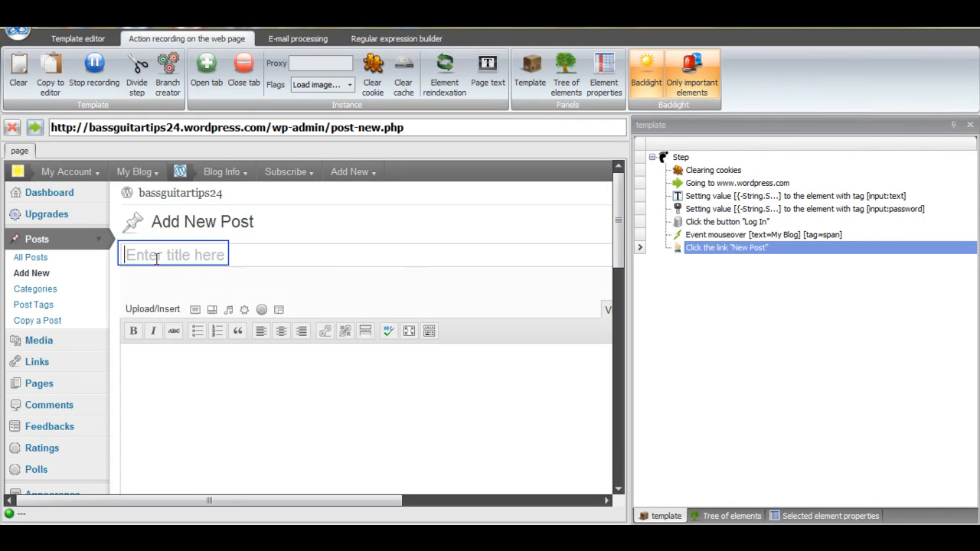
pyautogui.click(156, 259)
pyautogui.rightClick(141, 258)
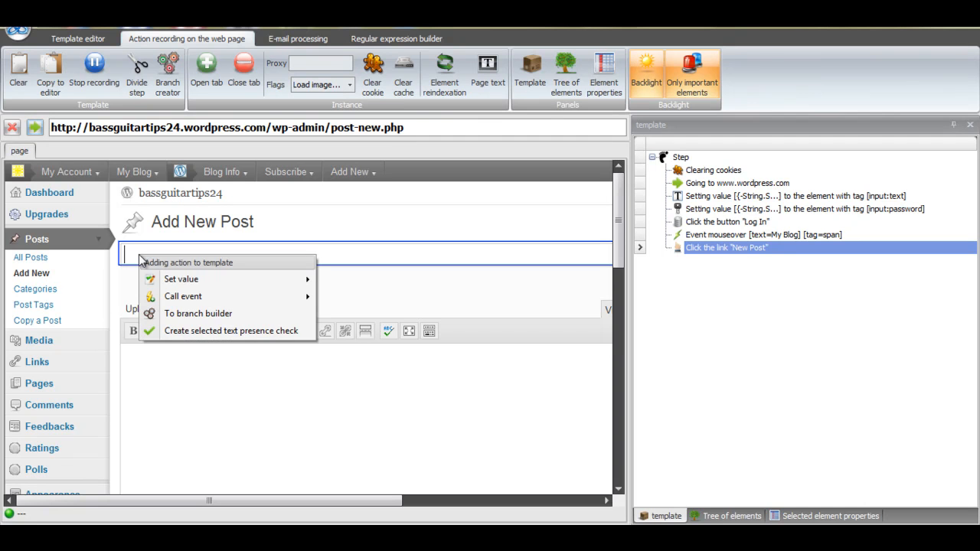
pyautogui.moveTo(188, 279)
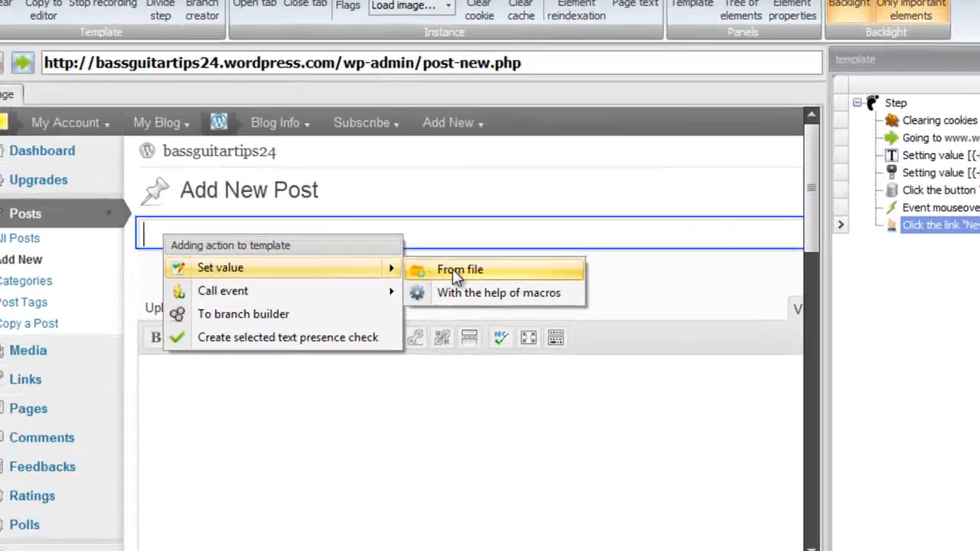
pyautogui.click(463, 297)
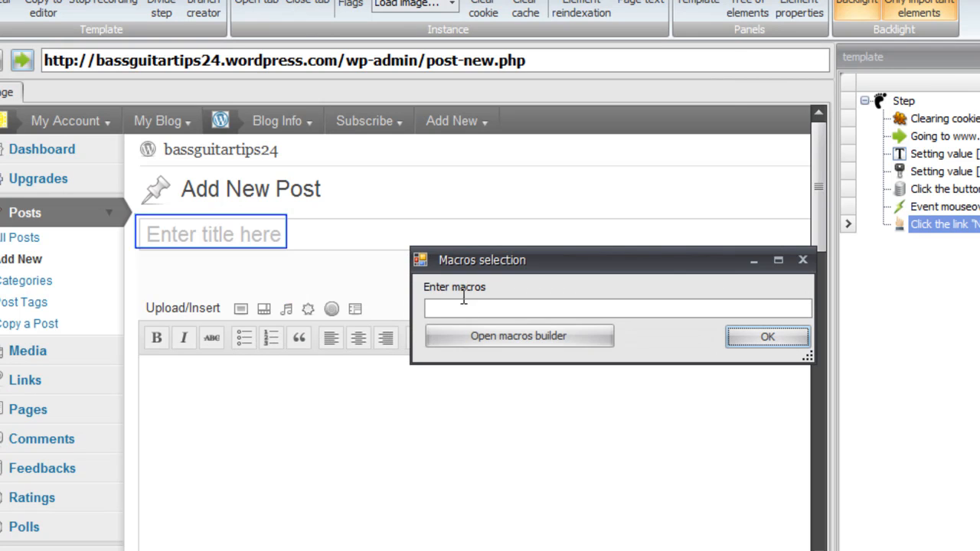
pyautogui.click(490, 341)
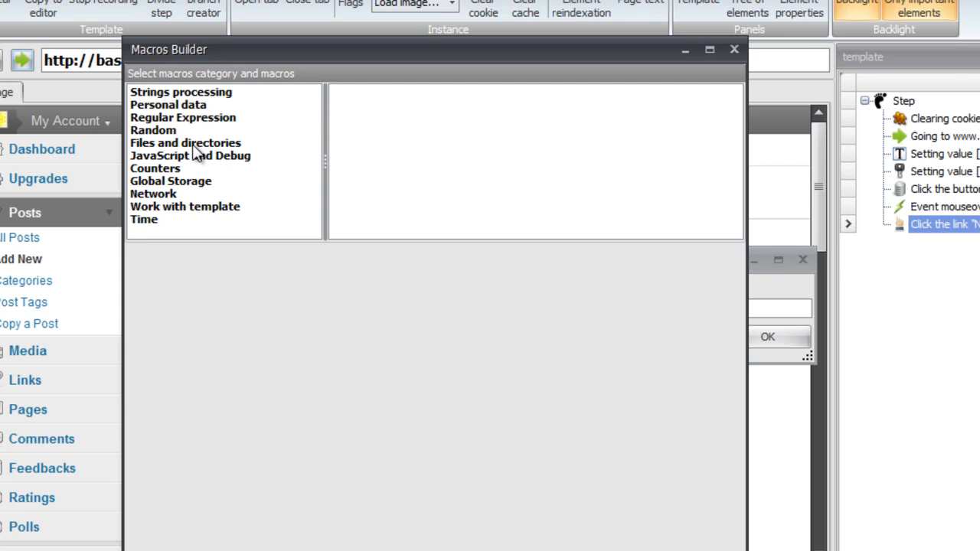
# - Configure a Take a line from the file macro that reads a random string of bassguitartitles.txt from the Resources folder
pyautogui.click(196, 93)
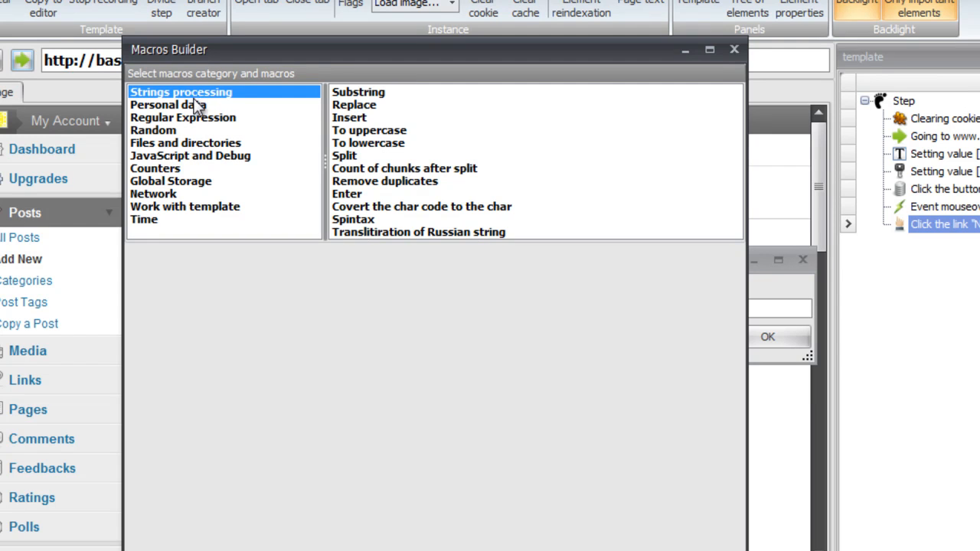
pyautogui.click(353, 221)
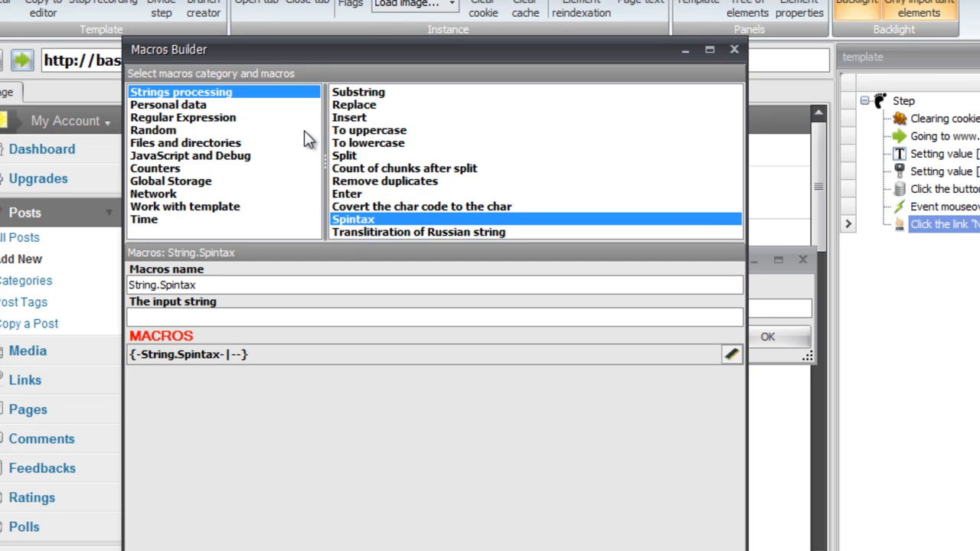
pyautogui.click(191, 144)
pyautogui.click(348, 94)
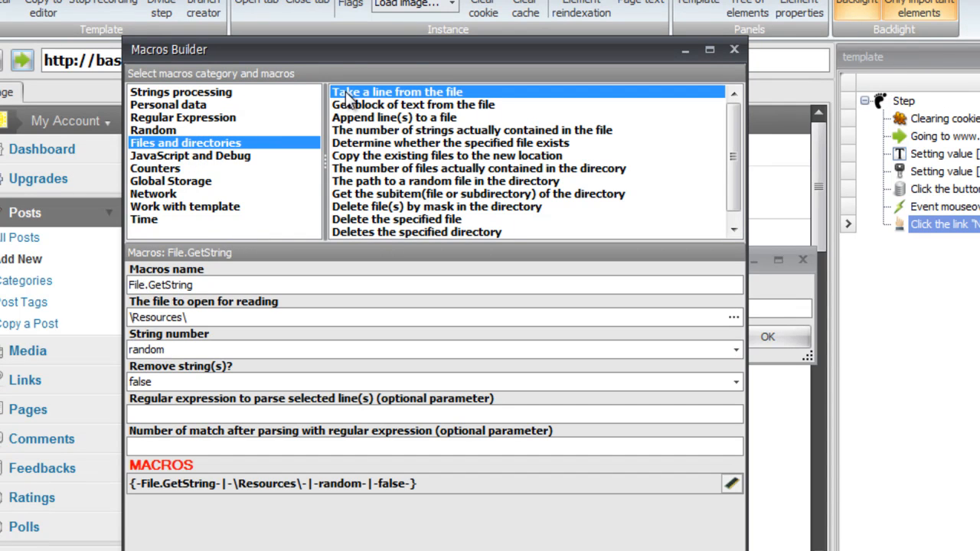
pyautogui.click(735, 315)
pyautogui.click(394, 109)
pyautogui.doubleClick(318, 345)
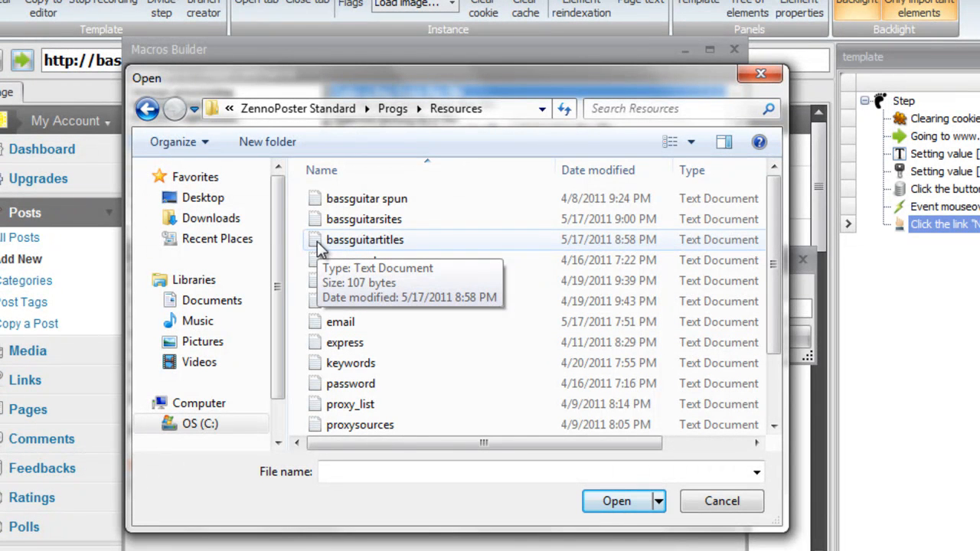
pyautogui.click(320, 249)
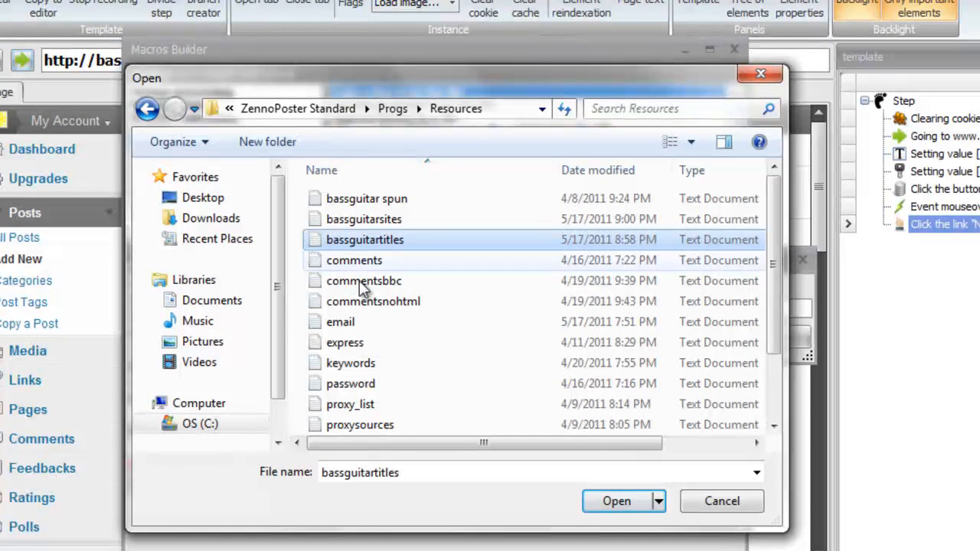
pyautogui.click(619, 501)
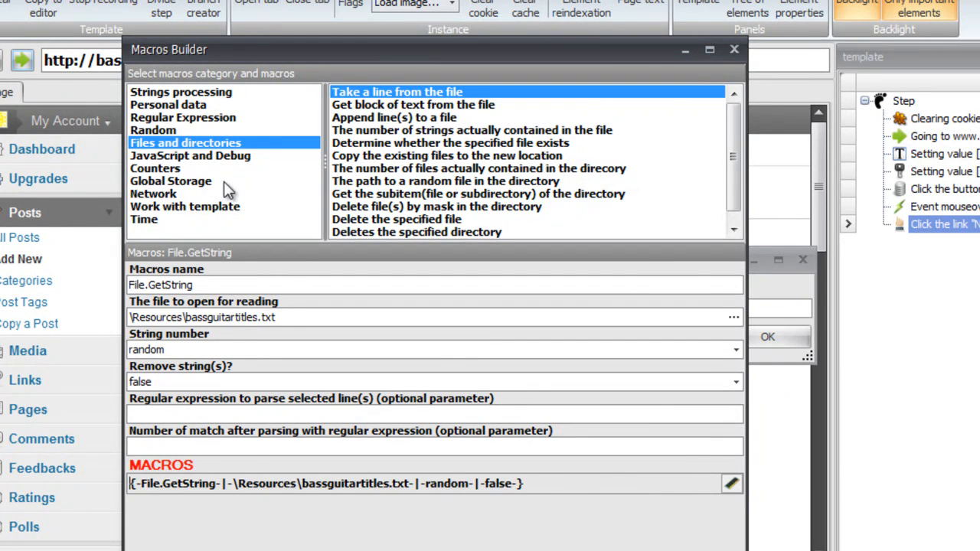
# - Build a Spintax macro with the copied bassguitartitles.txt line macro as its input string, and copy the resulting macro
pyautogui.click(204, 94)
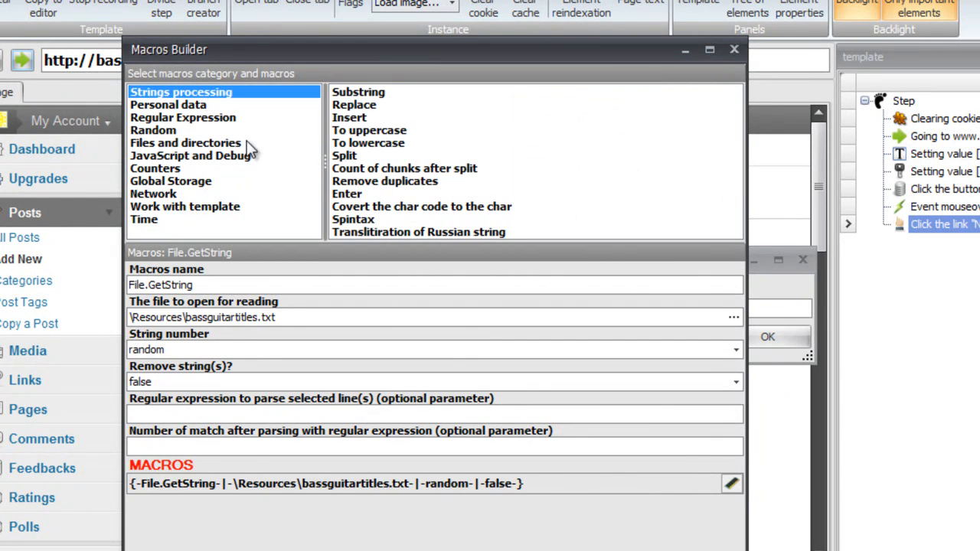
pyautogui.click(356, 224)
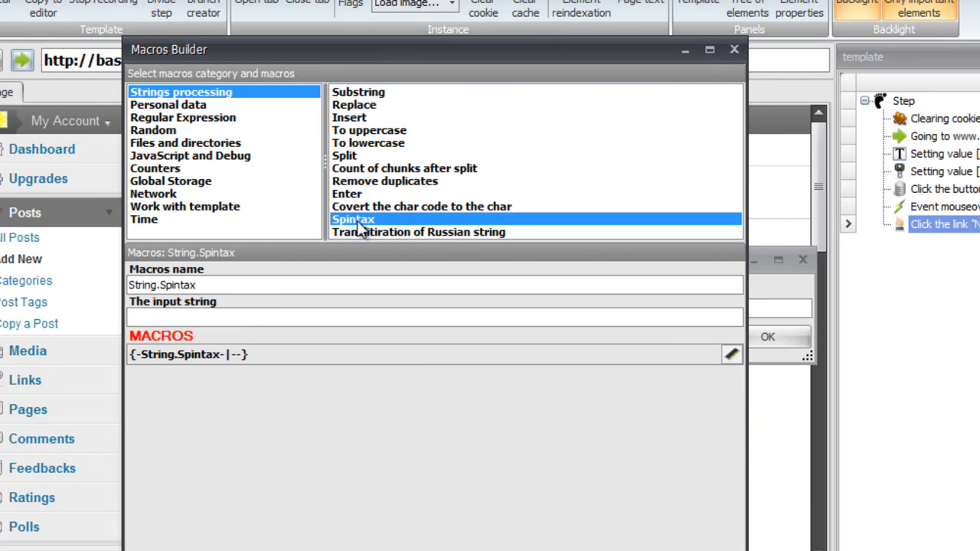
pyautogui.rightClick(141, 319)
pyautogui.click(181, 402)
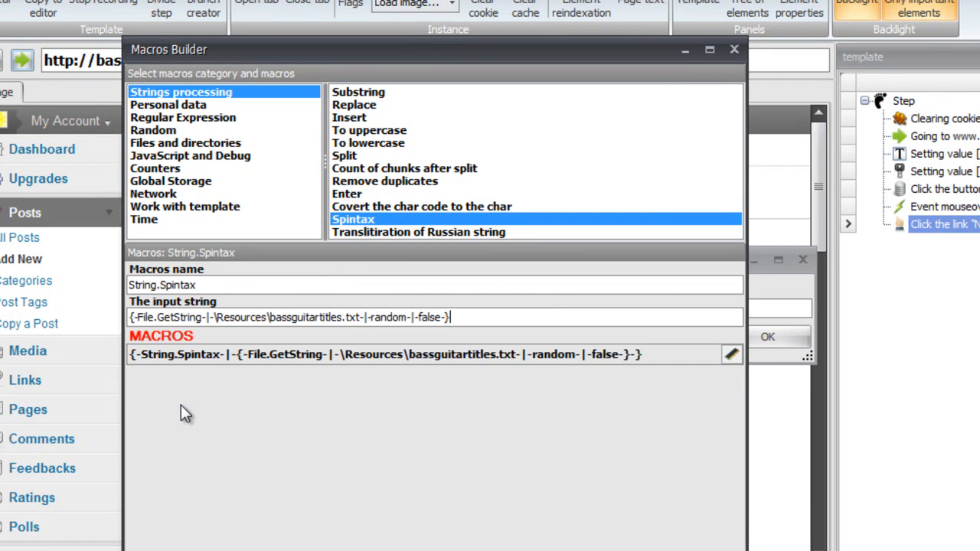
pyautogui.click(732, 357)
pyautogui.click(687, 51)
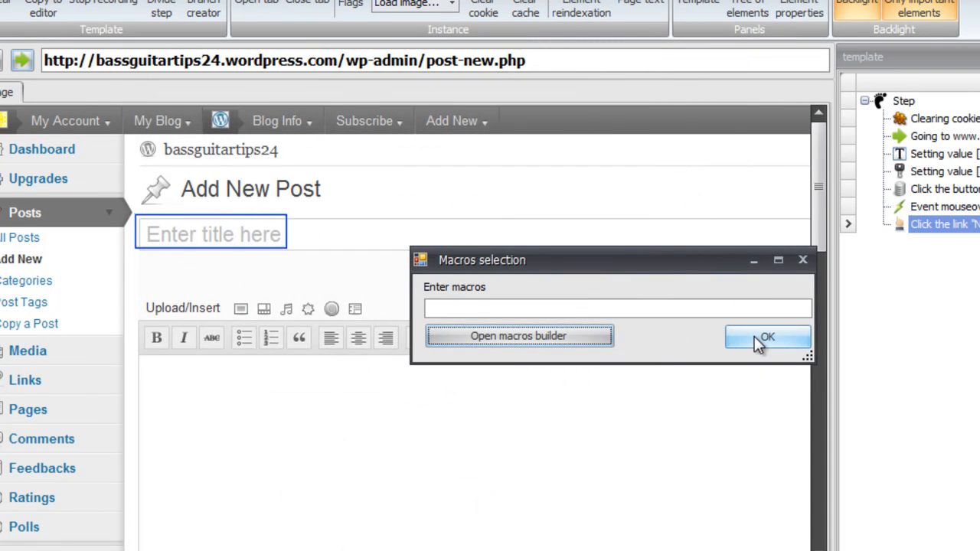
# - Paste the Spintax macro as the post title's value and confirm it
pyautogui.click(583, 307)
pyautogui.rightClick(580, 314)
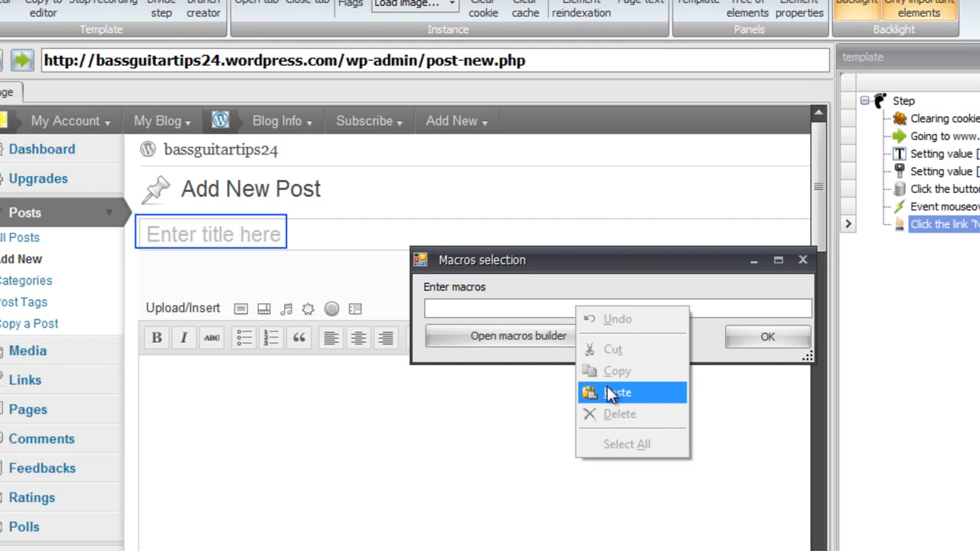
pyautogui.click(609, 390)
pyautogui.click(758, 339)
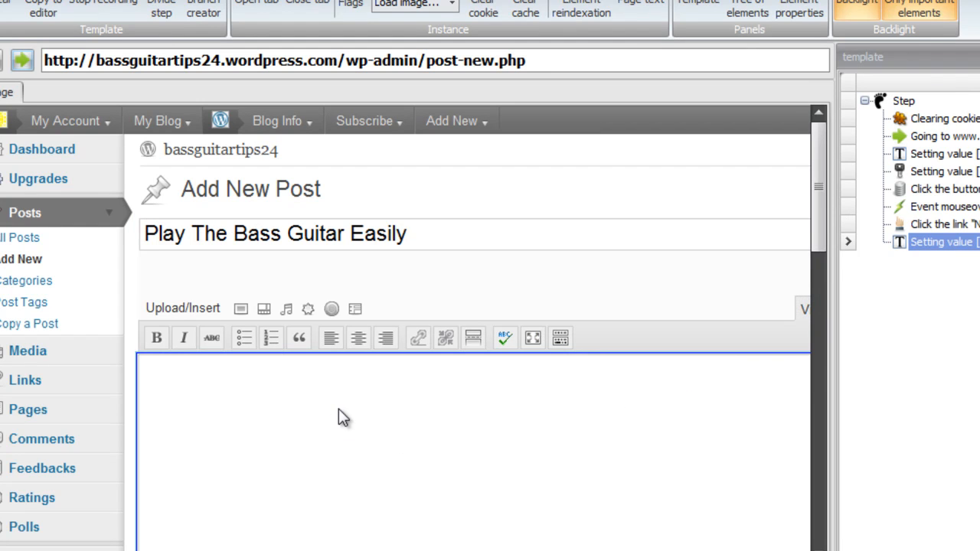
# - Add a macro-based Set value action for the post's body editor and open the macros builder
pyautogui.click(181, 374)
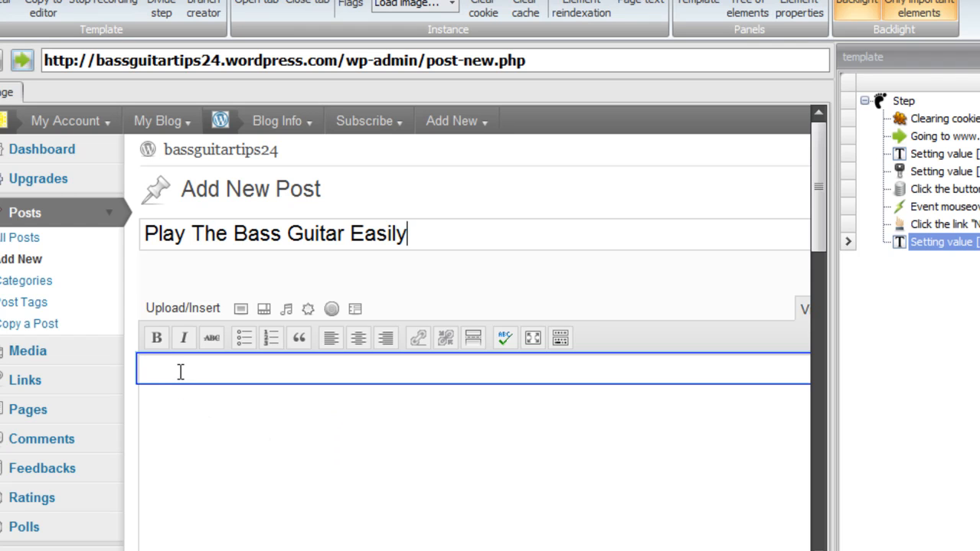
pyautogui.rightClick(179, 373)
pyautogui.moveTo(298, 413)
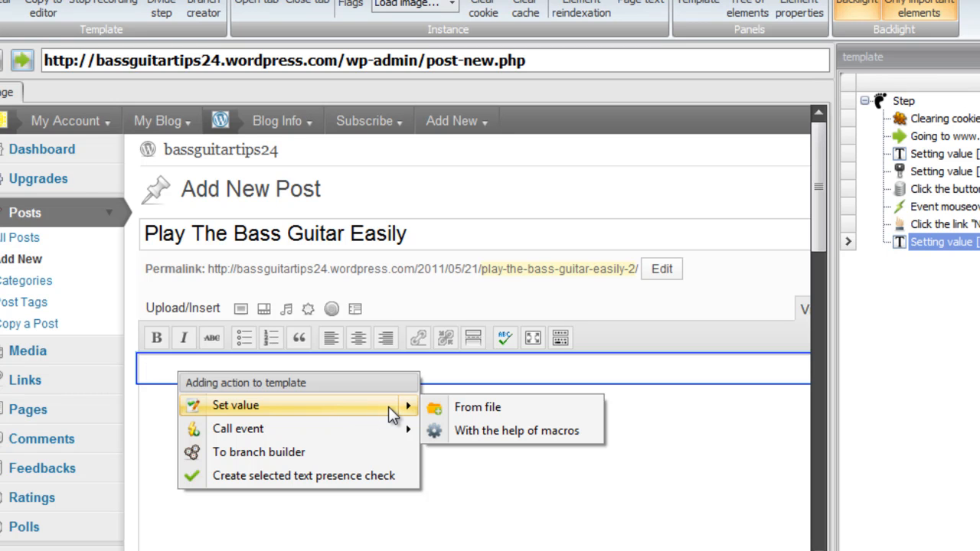
pyautogui.click(475, 432)
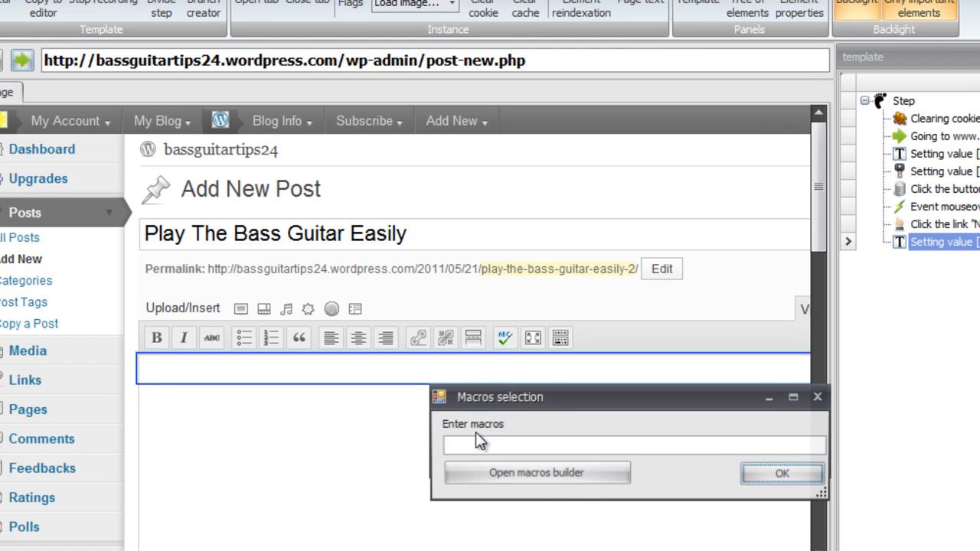
pyautogui.click(499, 471)
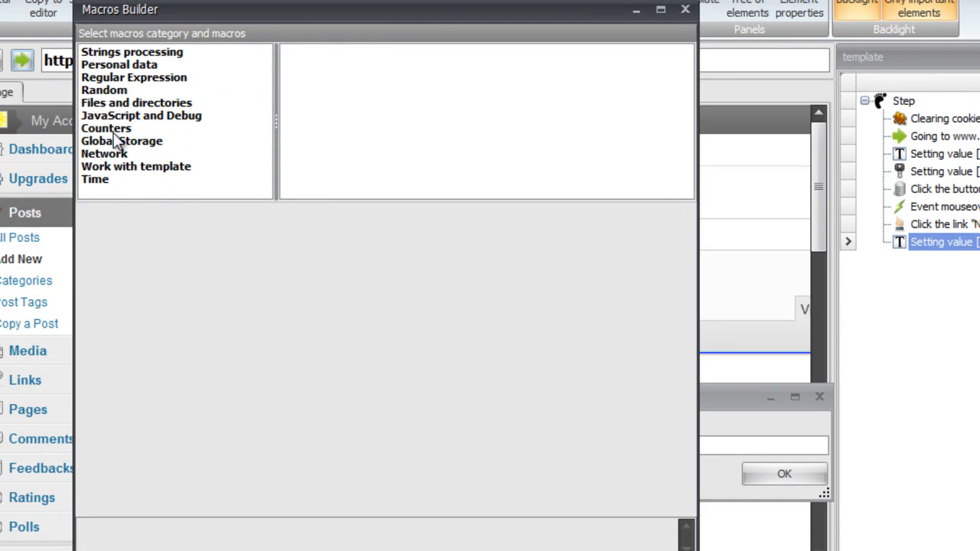
# - Set up a Get block of text from the file macro that reads a random block of bassguitar spun.txt
pyautogui.click(120, 105)
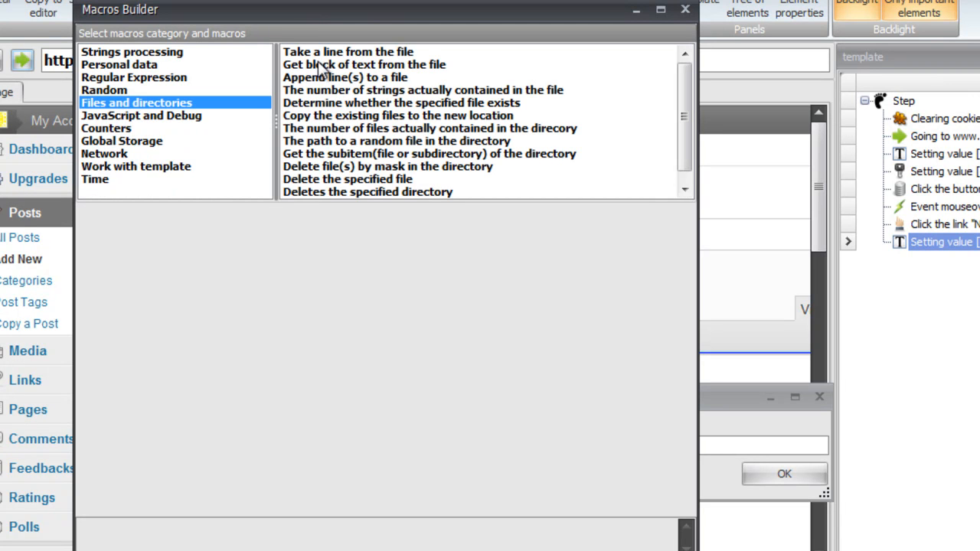
pyautogui.click(330, 52)
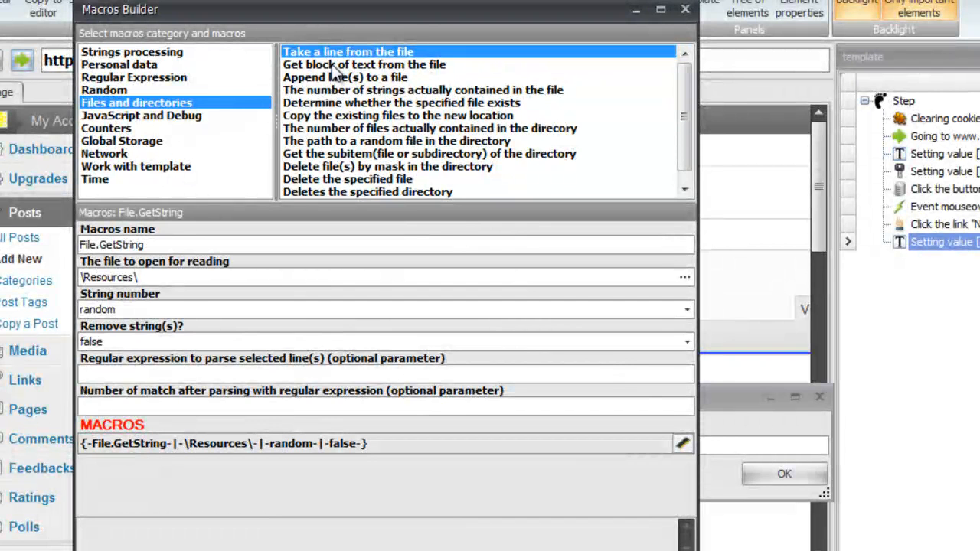
pyautogui.click(335, 66)
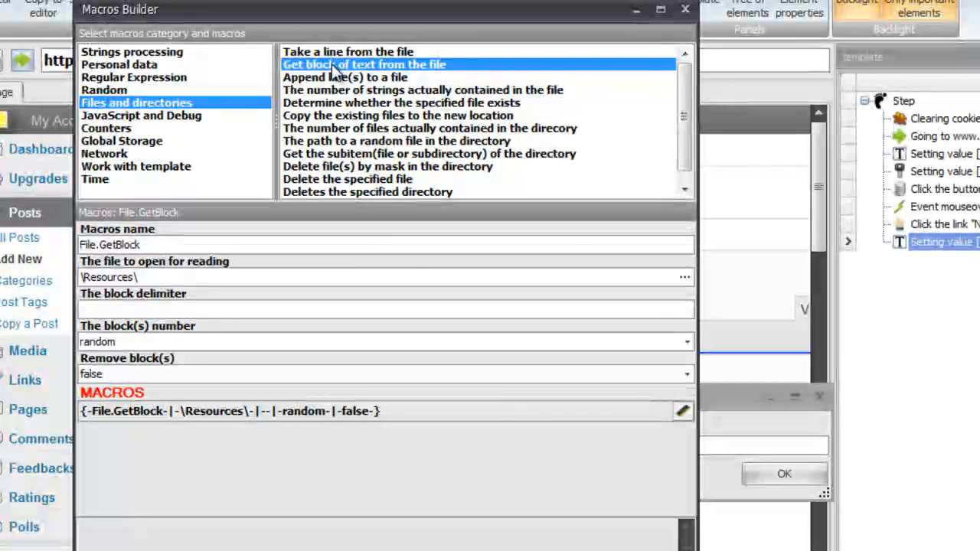
pyautogui.click(683, 278)
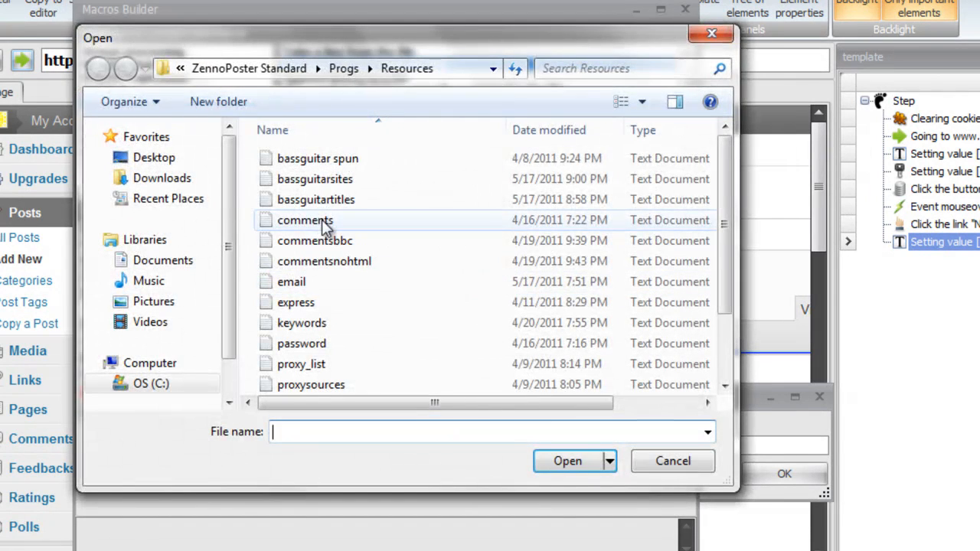
pyautogui.click(269, 162)
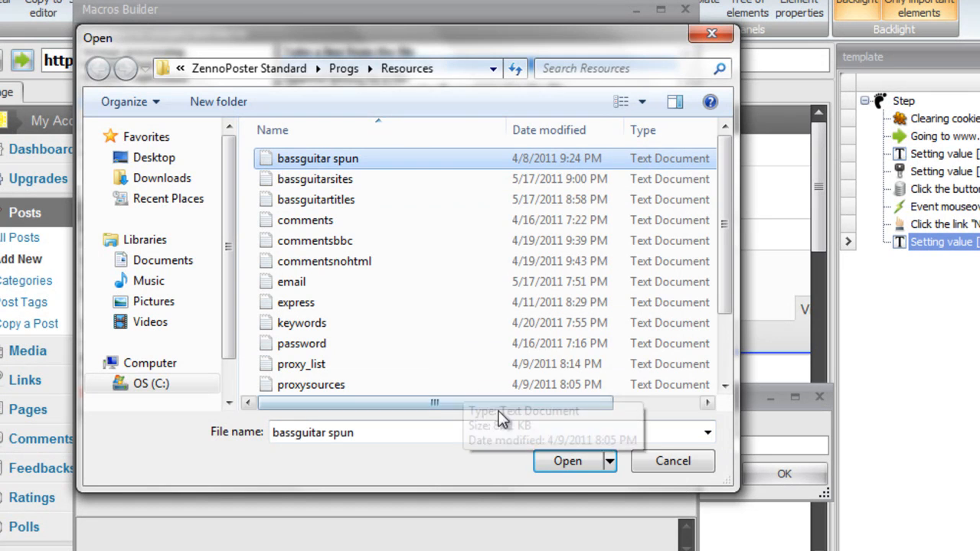
pyautogui.click(571, 463)
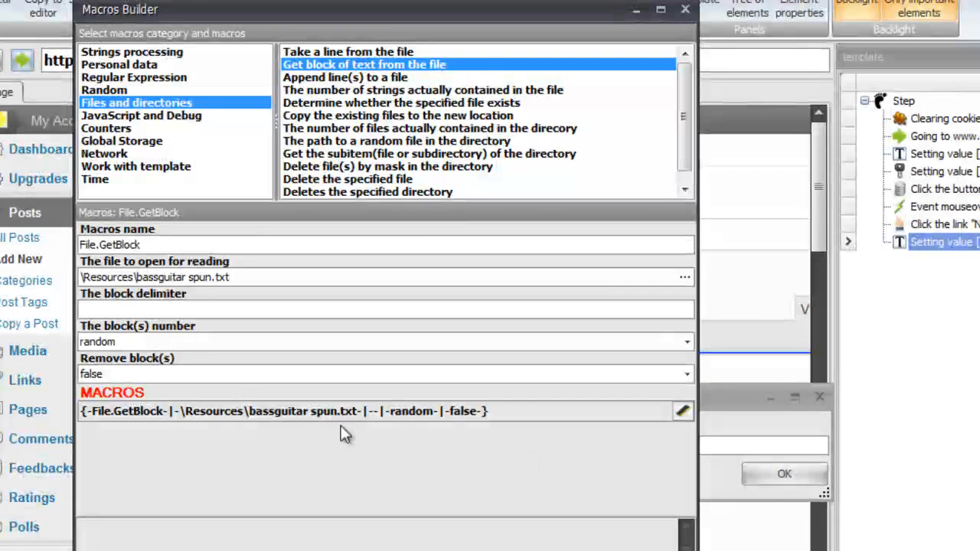
# - Build a Spintax macro with the bassguitar spun.txt block macro as its input string, and confirm it as the post body's value
pyautogui.click(95, 308)
pyautogui.click(679, 414)
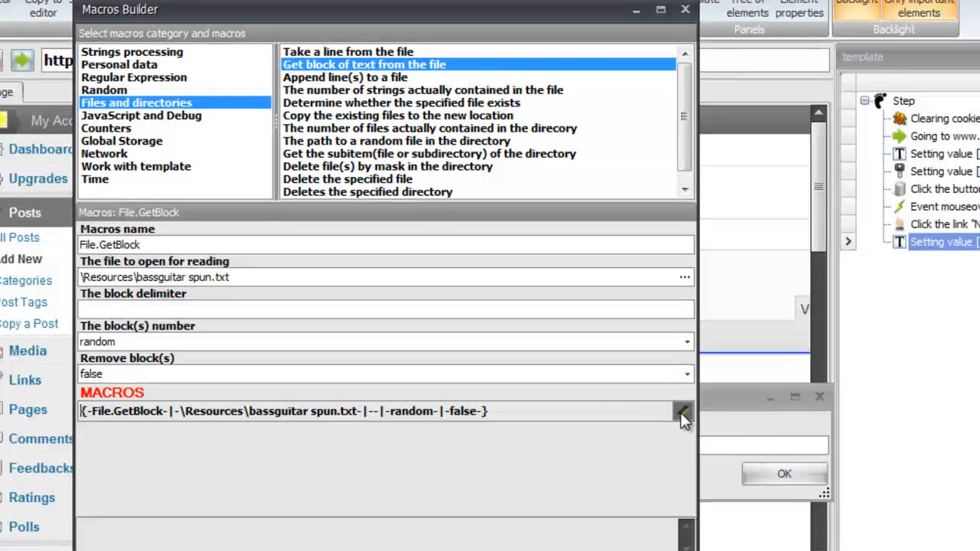
pyautogui.click(150, 54)
pyautogui.click(306, 180)
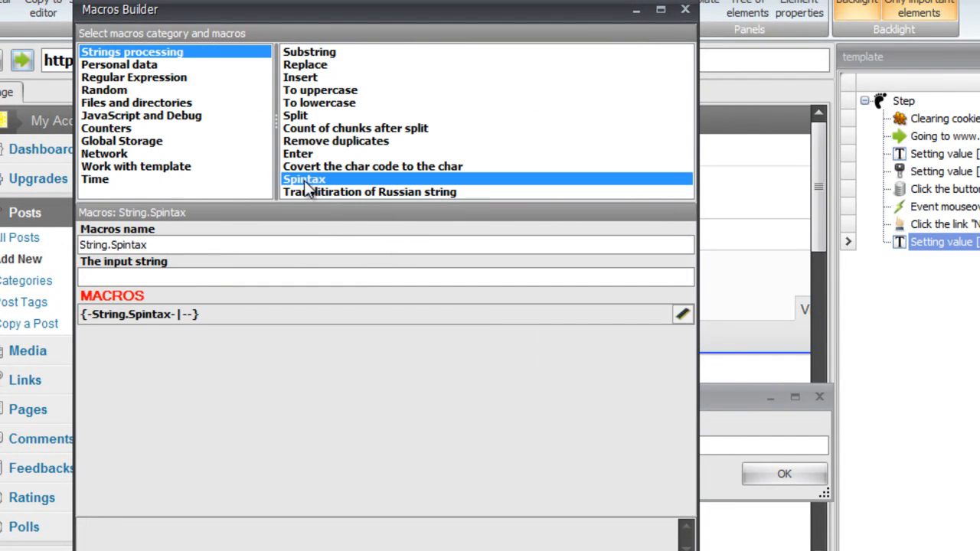
pyautogui.rightClick(114, 277)
pyautogui.click(153, 361)
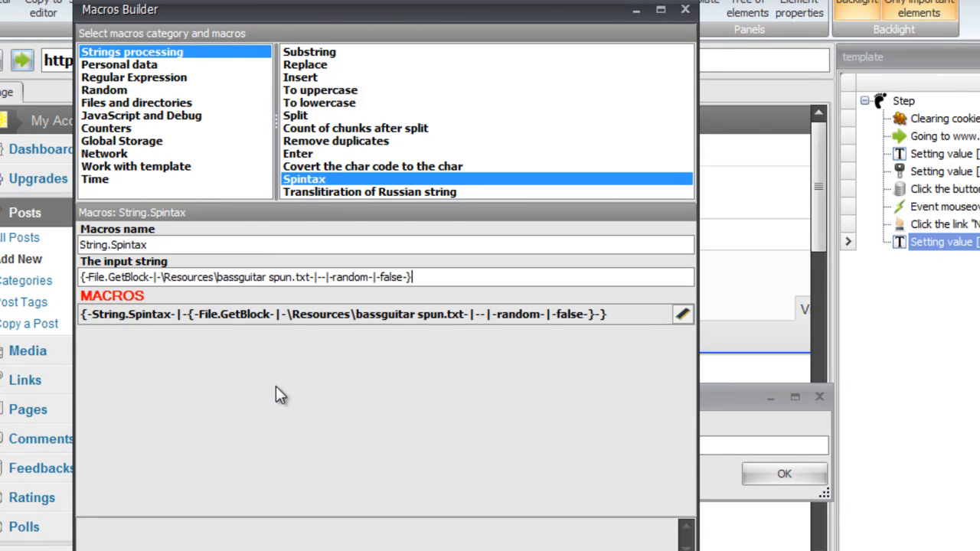
pyautogui.click(685, 527)
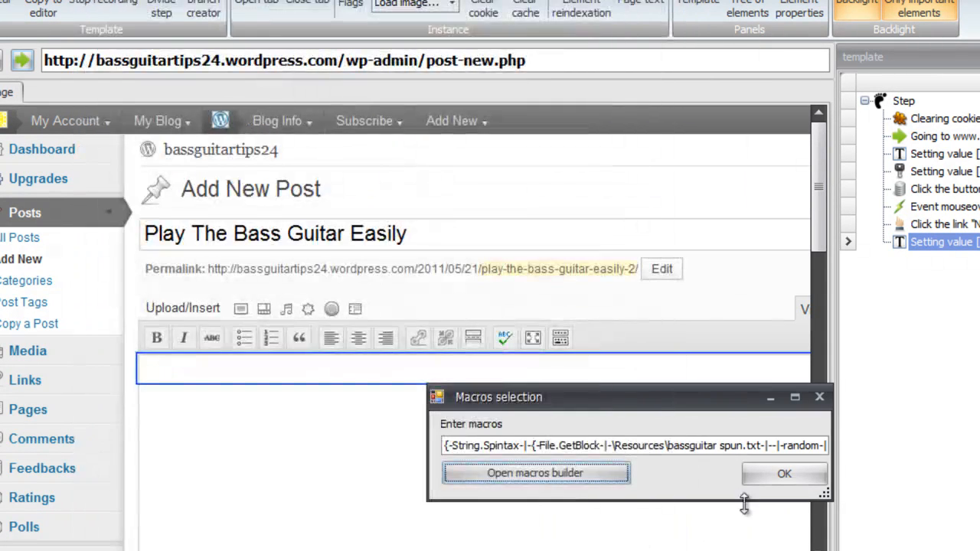
pyautogui.click(780, 474)
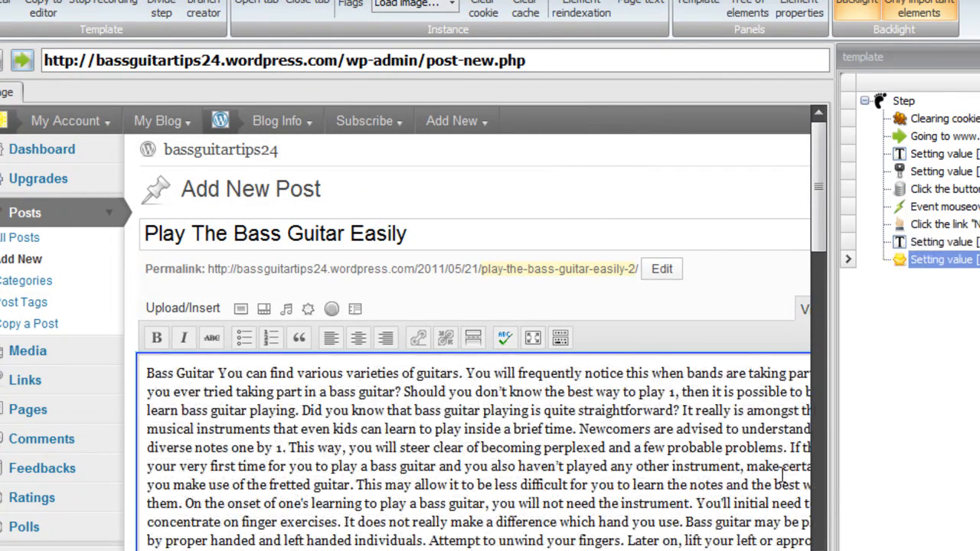
# - Publish the new post
pyautogui.moveTo(821, 235); pyautogui.dragTo(817, 294)
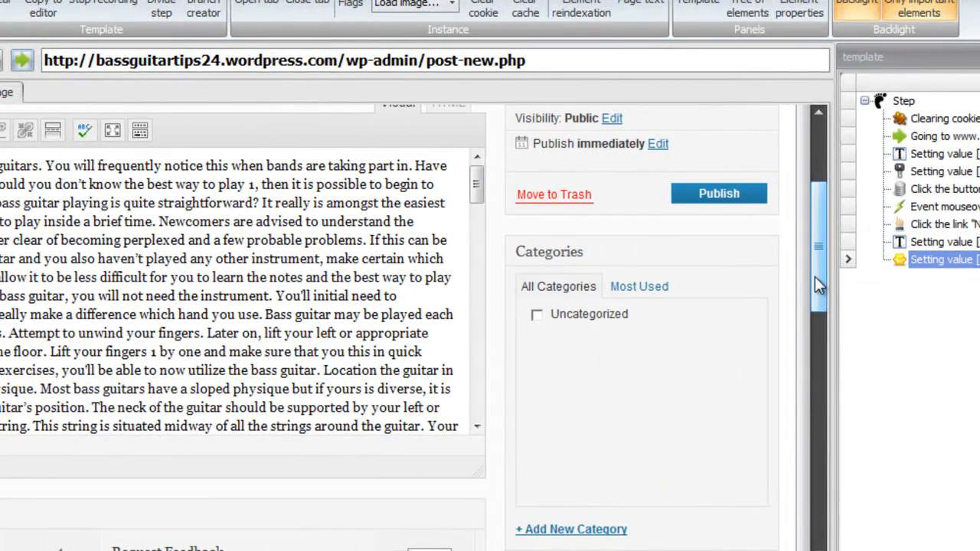
pyautogui.moveTo(814, 276); pyautogui.dragTo(819, 231)
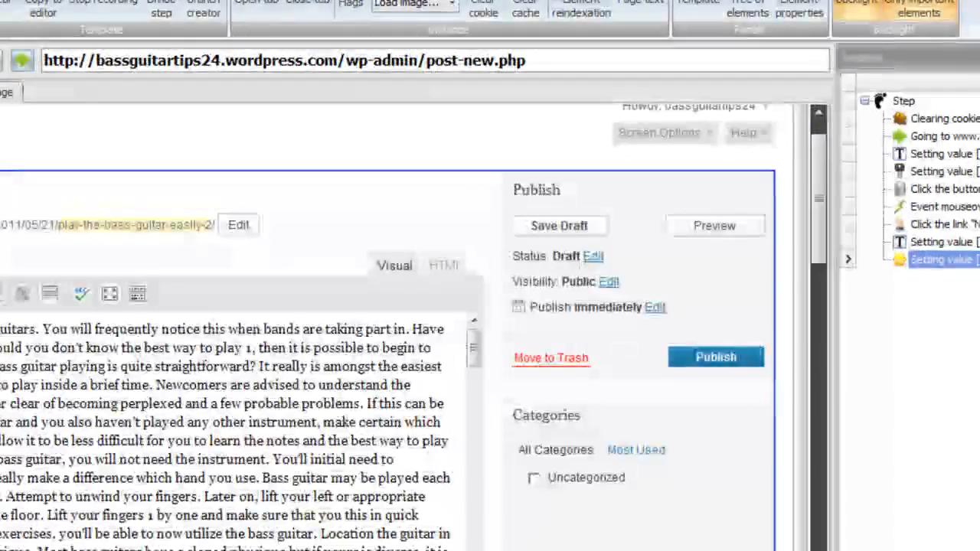
pyautogui.click(722, 366)
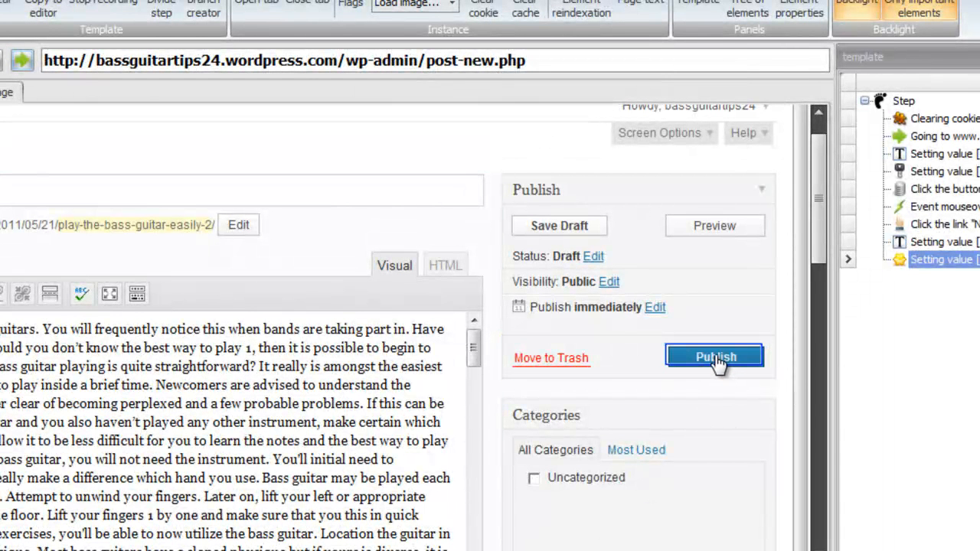
pyautogui.click(717, 364)
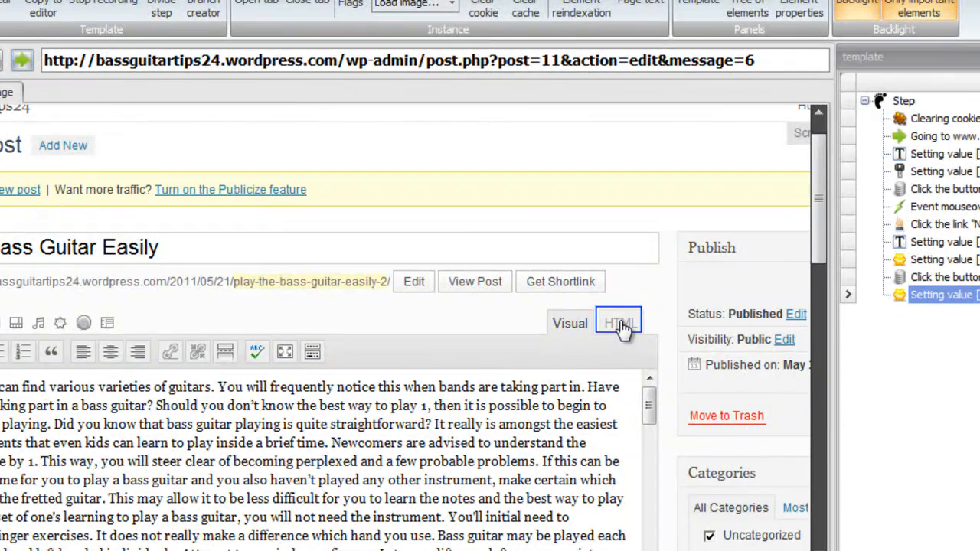
# - Switch the published post's editor to HTML view and place the cursor at the start of the body text
pyautogui.click(621, 325)
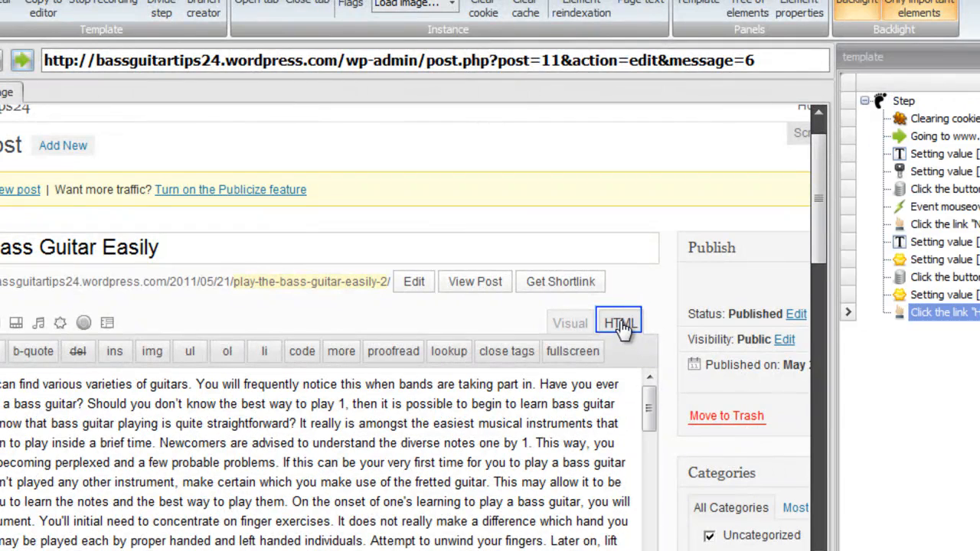
pyautogui.click(518, 415)
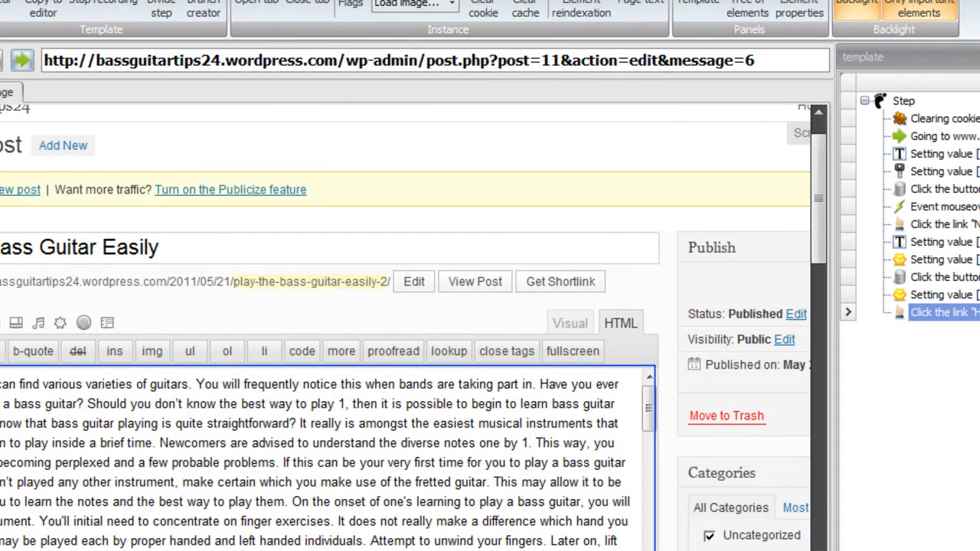
pyautogui.hscroll(-2, 406, 327)
pyautogui.hscroll(-4, 406, 328)
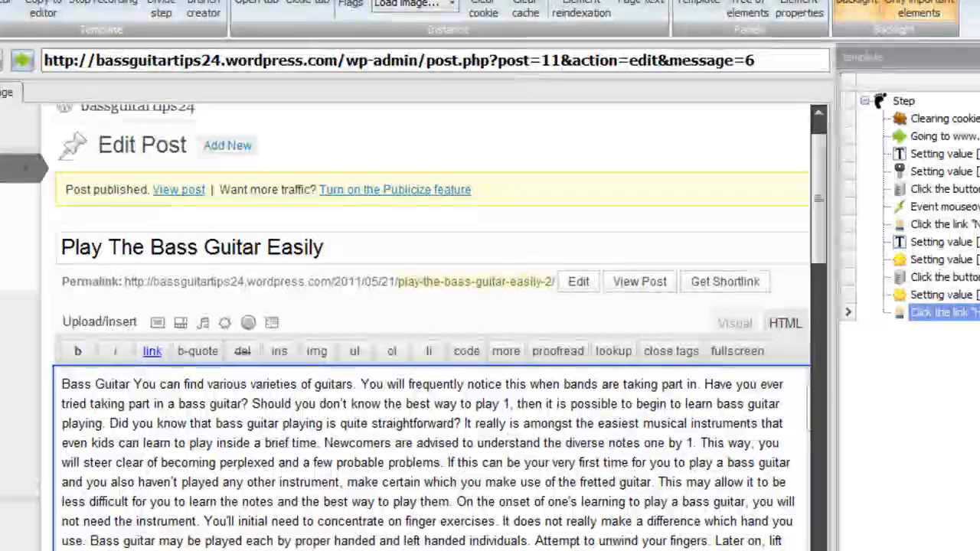
pyautogui.click(61, 384)
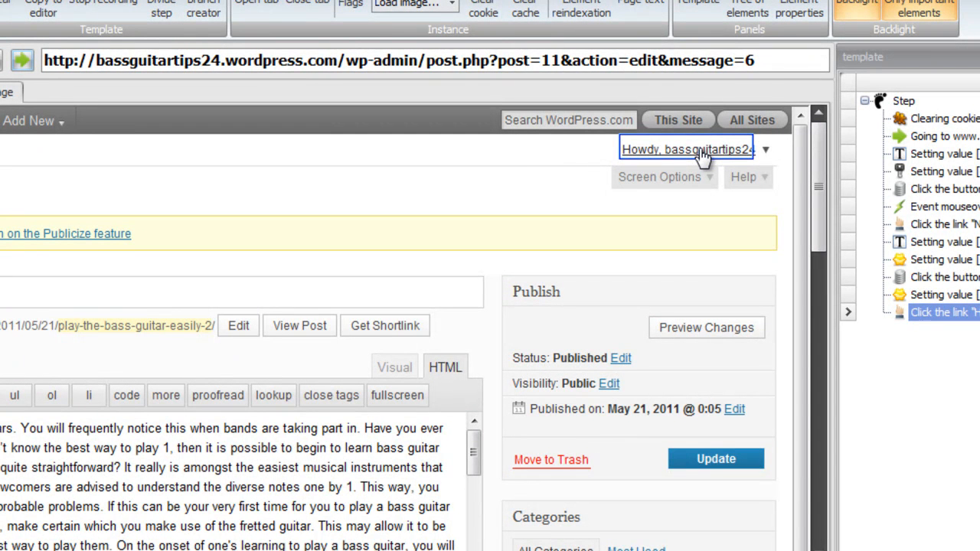
# - Record an OnClick event on the Howdy account greeting, and log out of WordPress
pyautogui.rightClick(703, 153)
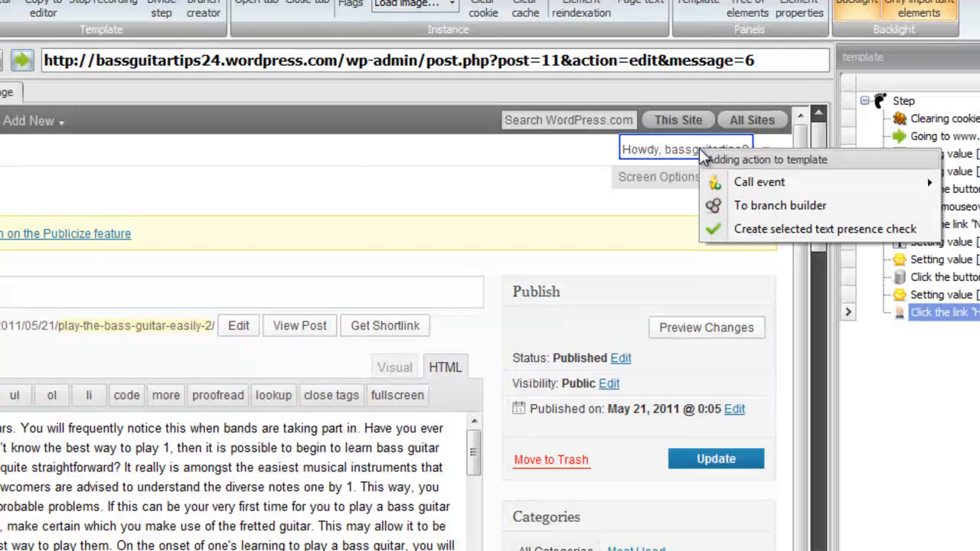
pyautogui.moveTo(766, 184)
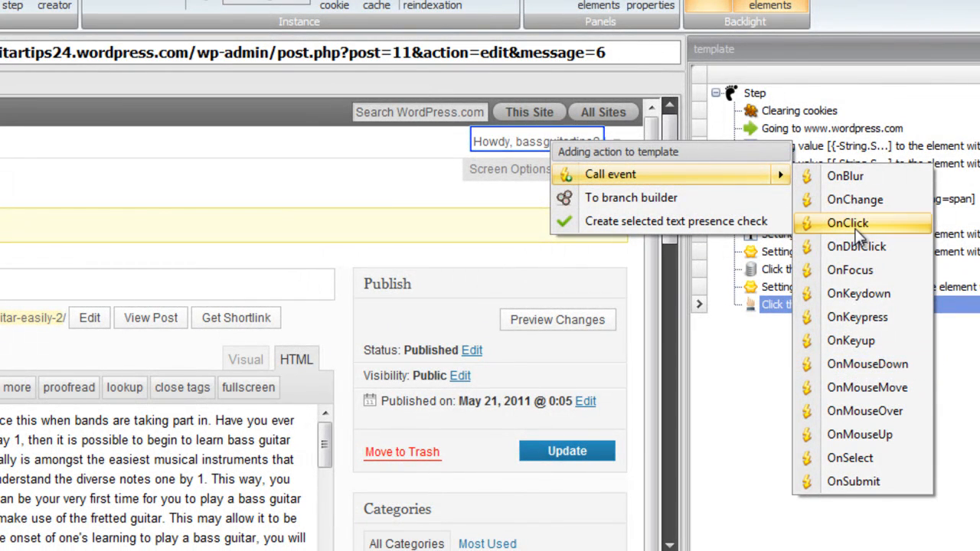
pyautogui.click(847, 223)
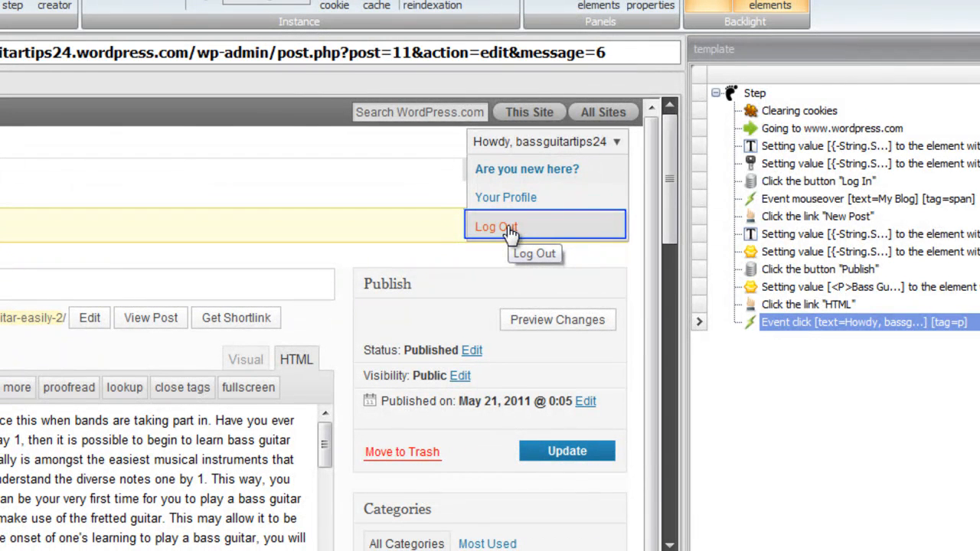
pyautogui.click(510, 230)
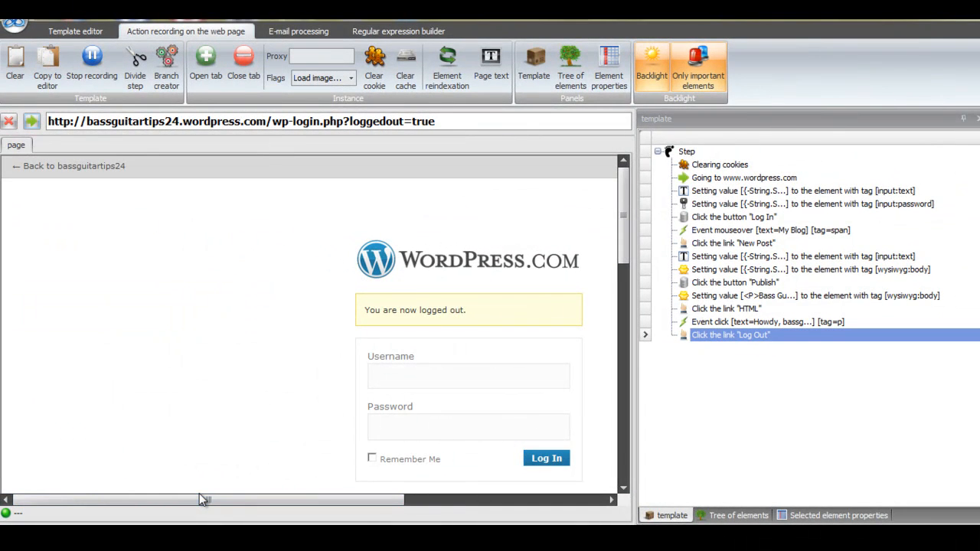
# - Go back to the blog, open the Play The Bass Guitar Easily post, and copy the recorded template to New Project in the editor
pyautogui.click(99, 170)
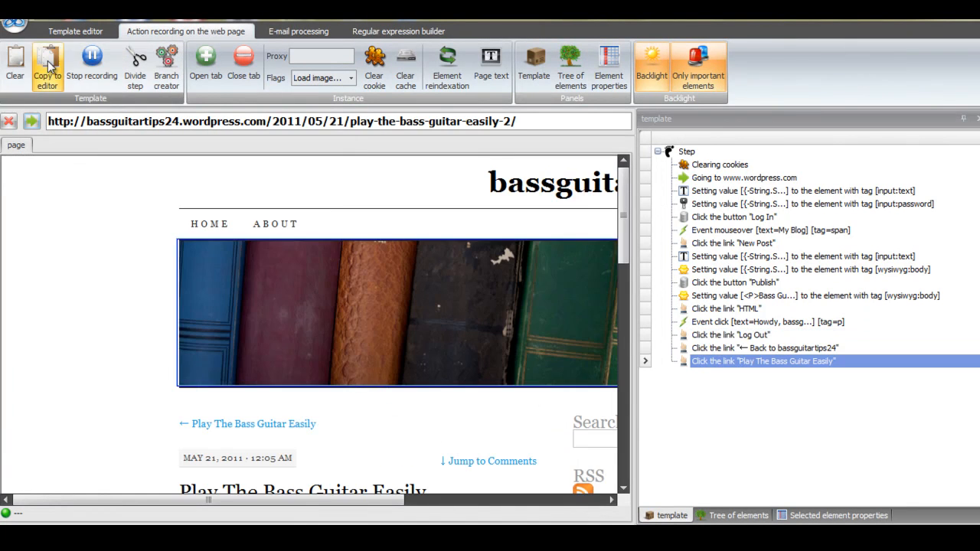
pyautogui.click(47, 62)
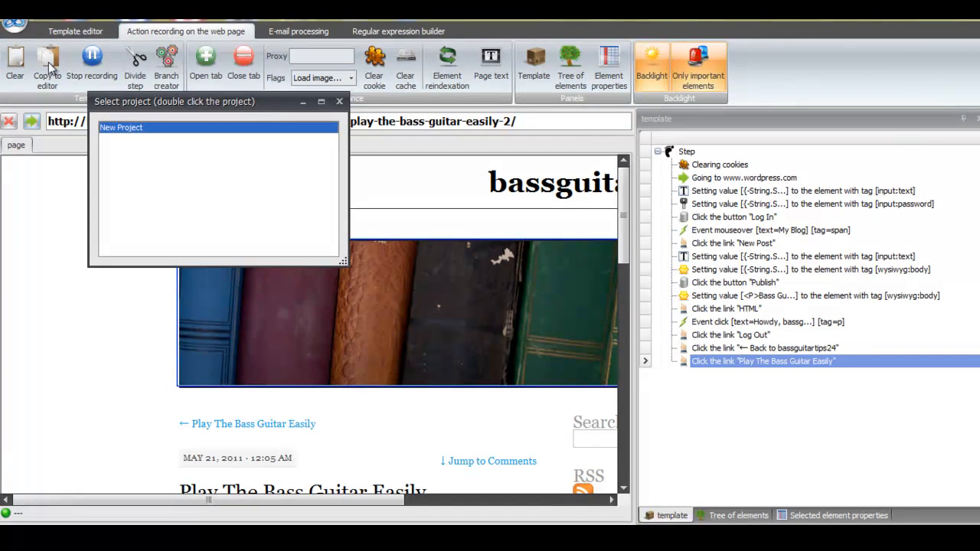
pyautogui.doubleClick(135, 127)
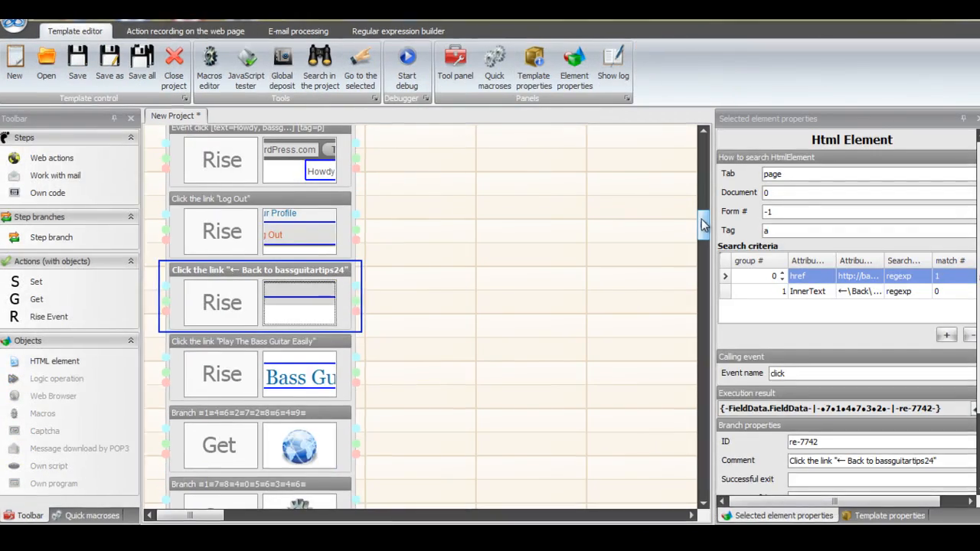
pyautogui.moveTo(703, 222); pyautogui.dragTo(669, 178)
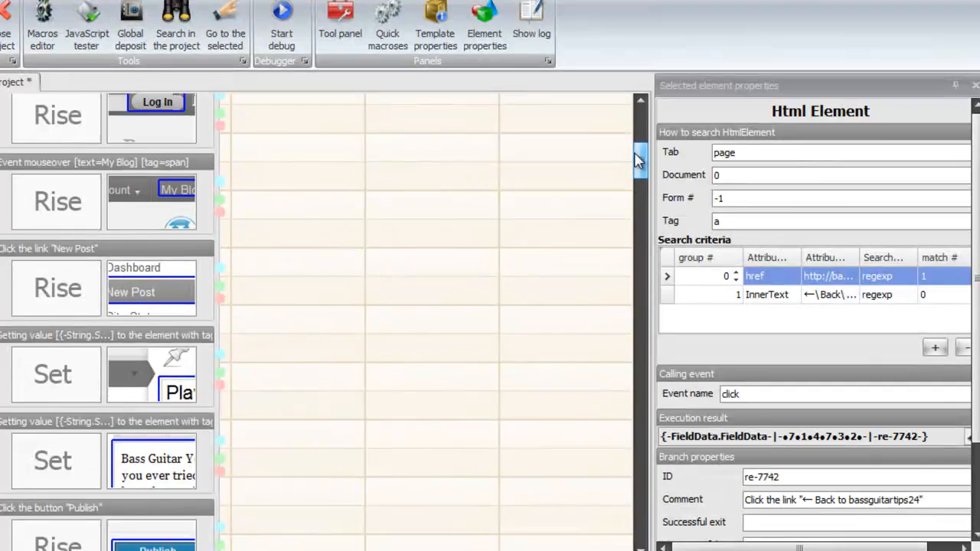
pyautogui.scroll(3, 636, 160)
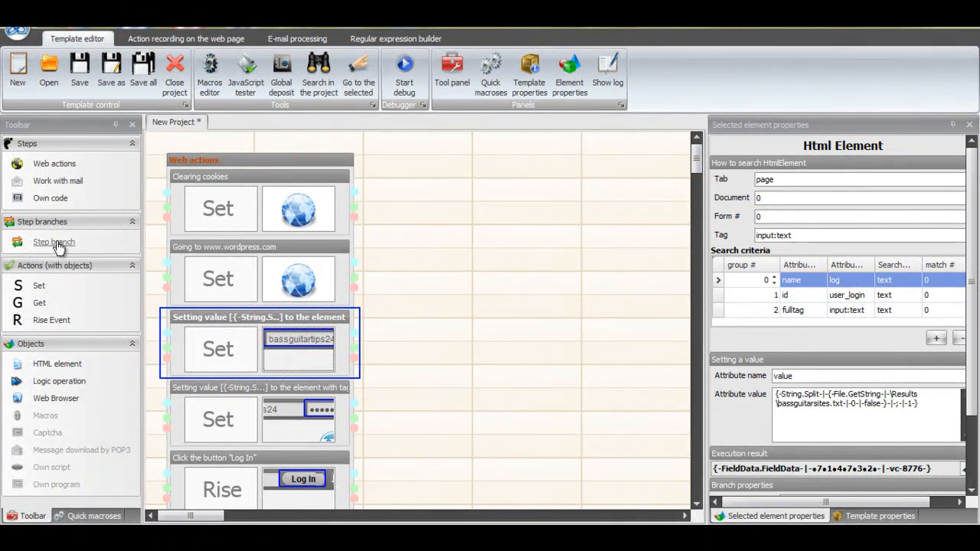
pyautogui.moveTo(57, 247); pyautogui.dragTo(253, 289)
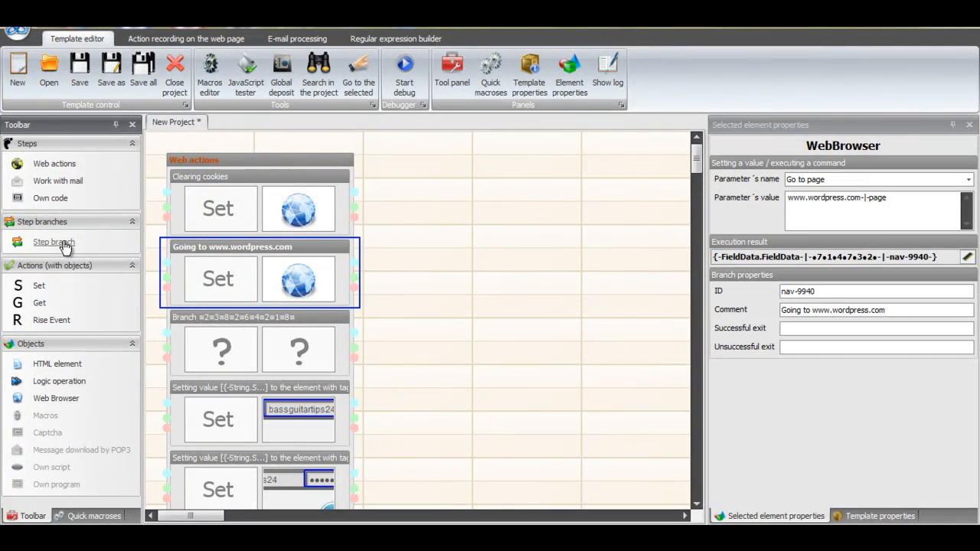
pyautogui.moveTo(39, 309); pyautogui.dragTo(218, 349)
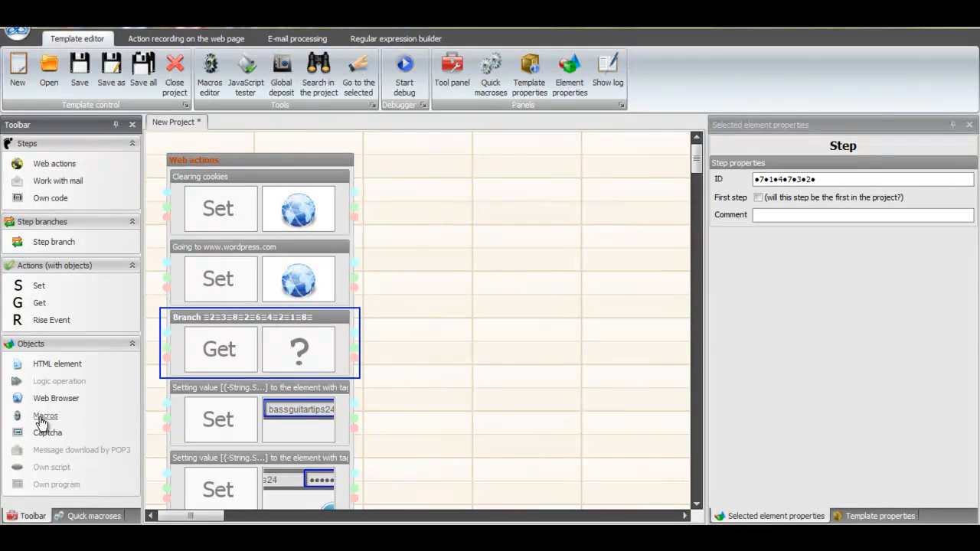
pyautogui.moveTo(42, 421); pyautogui.dragTo(297, 357)
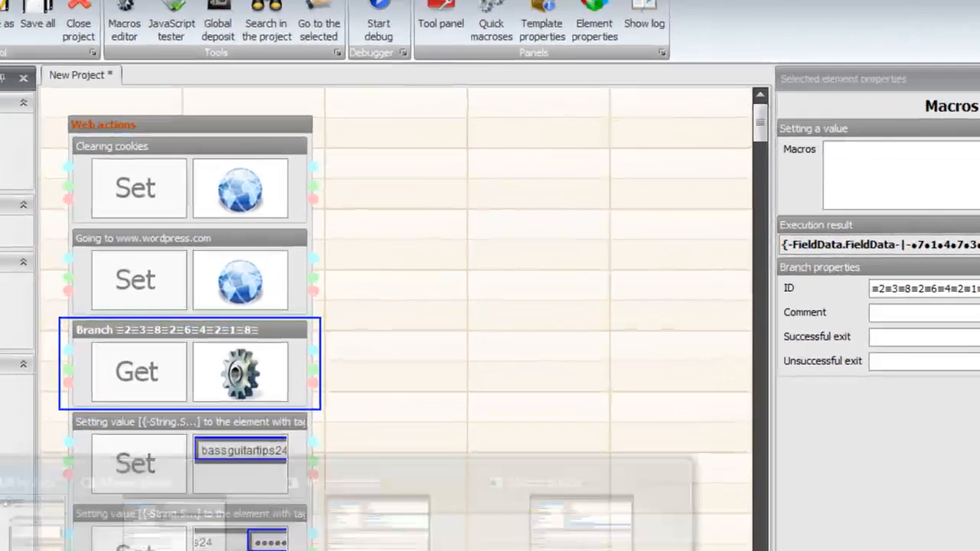
# - Set the bassguitarsites.txt Split macro's part number to 0, and paste the resulting macro into the new Get branch
pyautogui.moveTo(329, 540)
pyautogui.click(163, 513)
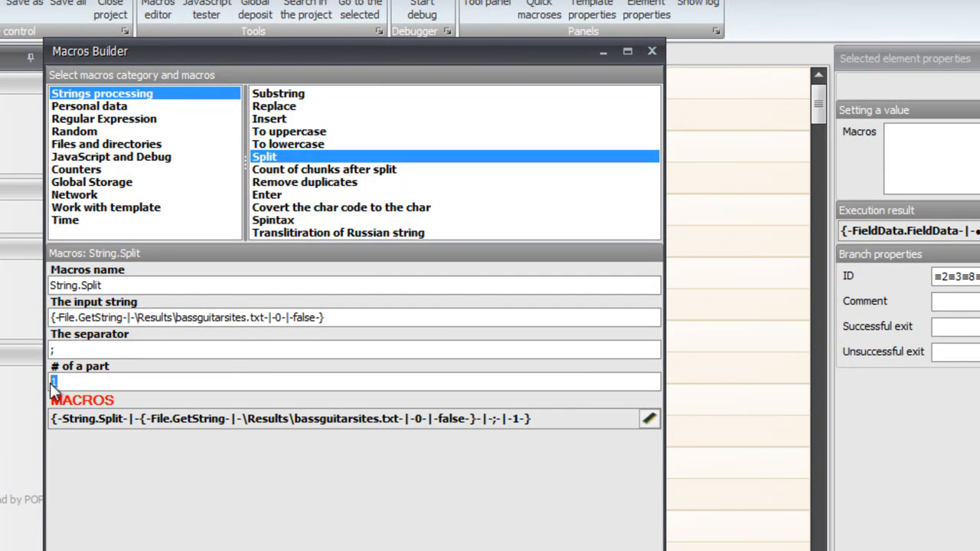
pyautogui.write('0')
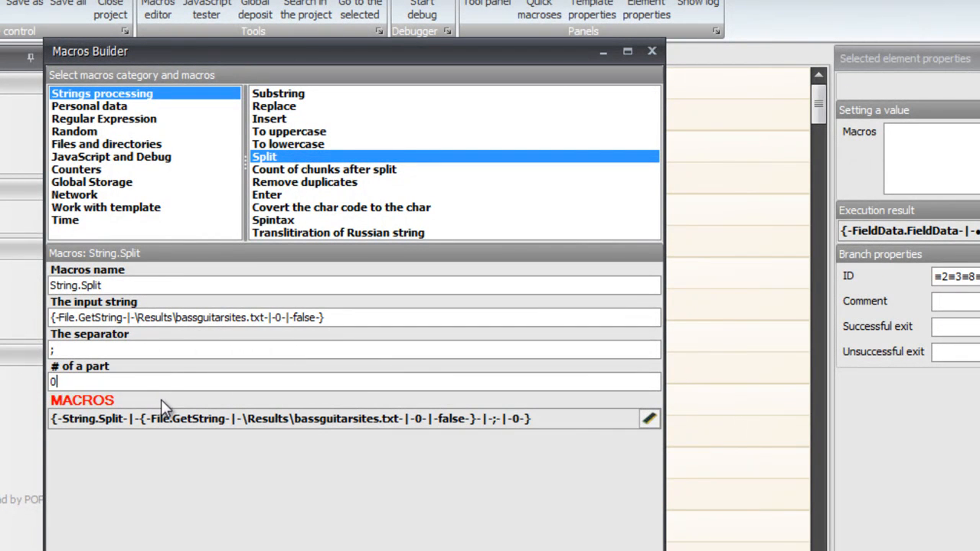
pyautogui.click(648, 420)
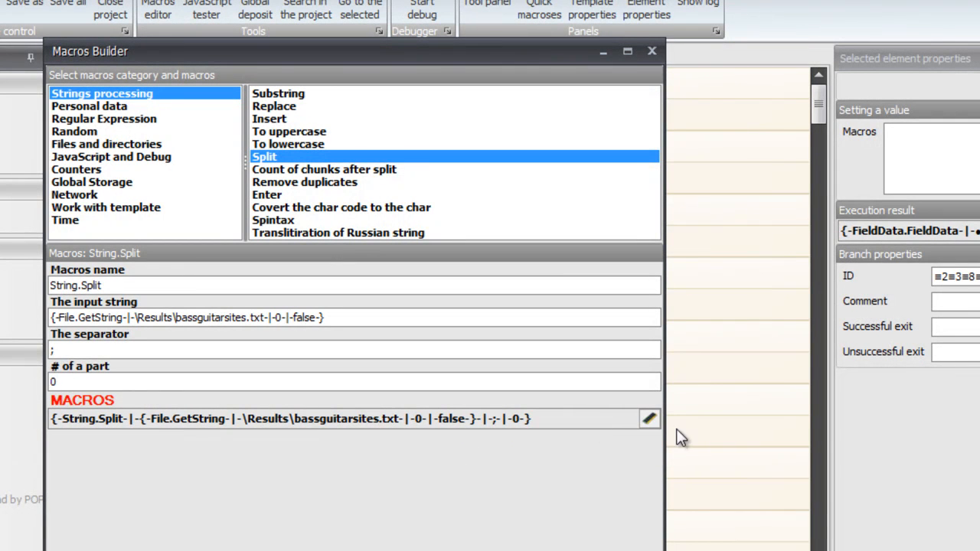
pyautogui.click(900, 140)
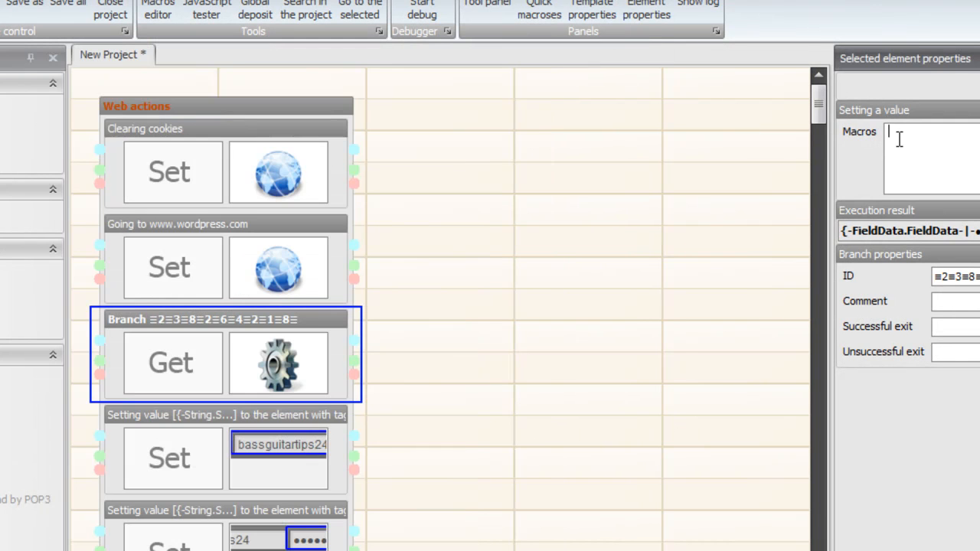
pyautogui.rightClick(899, 140)
pyautogui.click(936, 222)
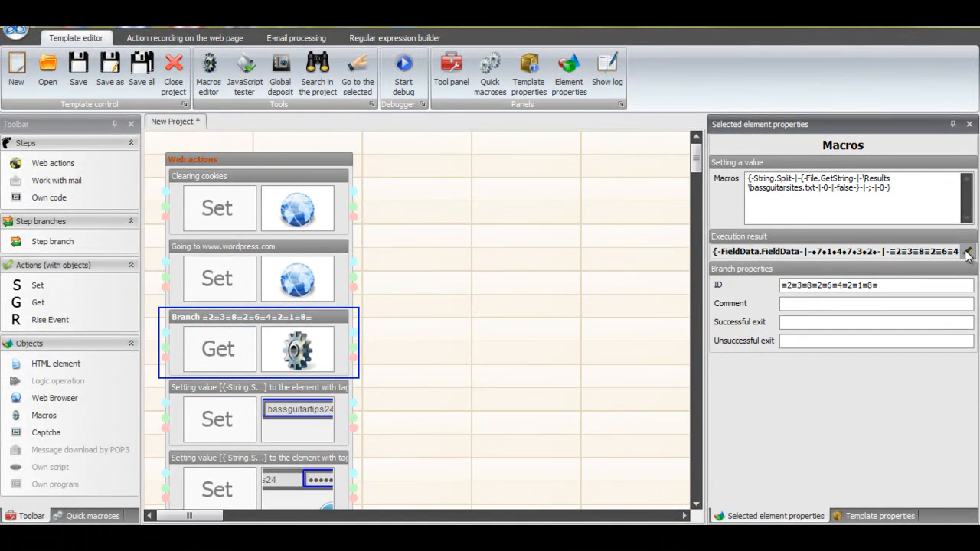
# - Copy the Get branch's execution result macro, and check the login field, Log In and My Blog mouseover actions for hard-coded site addresses
pyautogui.click(968, 253)
pyautogui.click(304, 408)
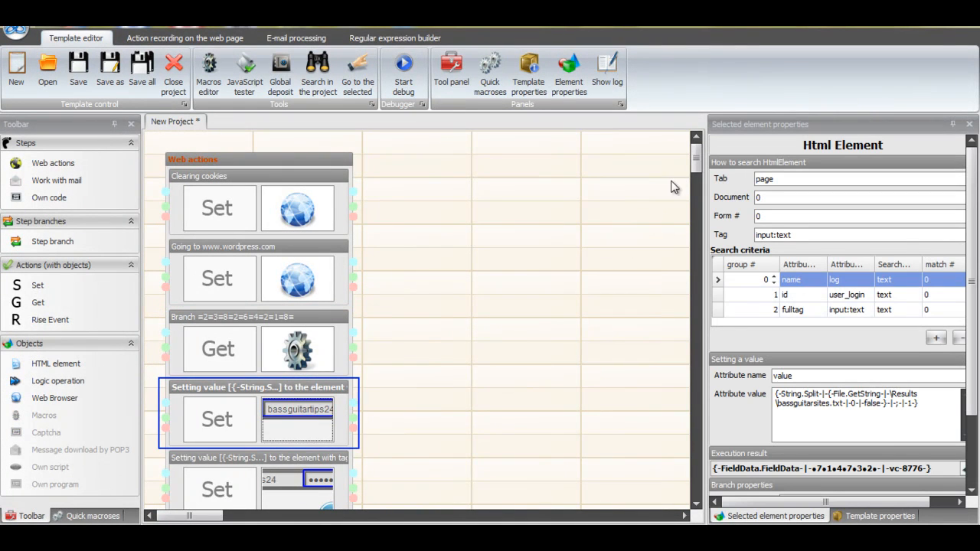
pyautogui.moveTo(692, 165); pyautogui.dragTo(693, 177)
pyautogui.click(319, 334)
pyautogui.click(305, 406)
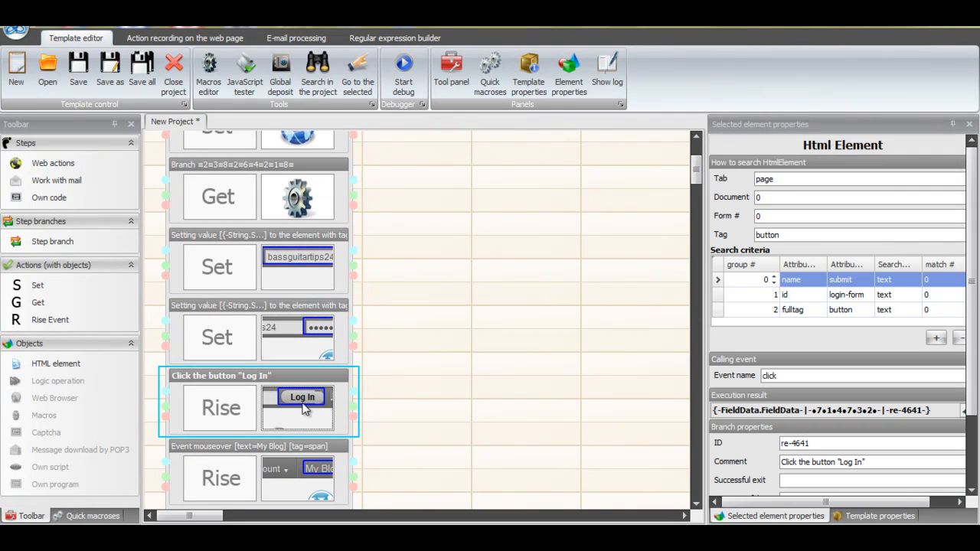
pyautogui.moveTo(696, 183); pyautogui.dragTo(697, 205)
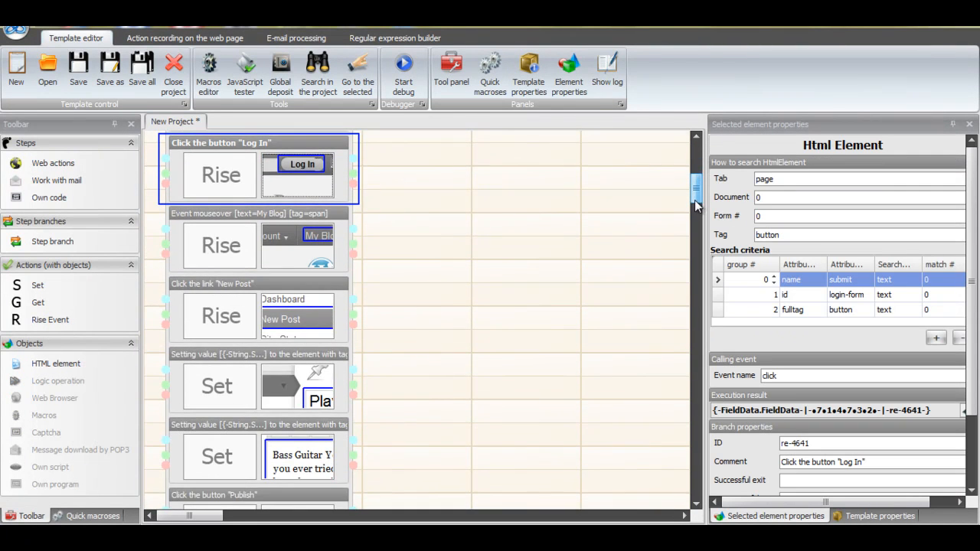
pyautogui.click(320, 257)
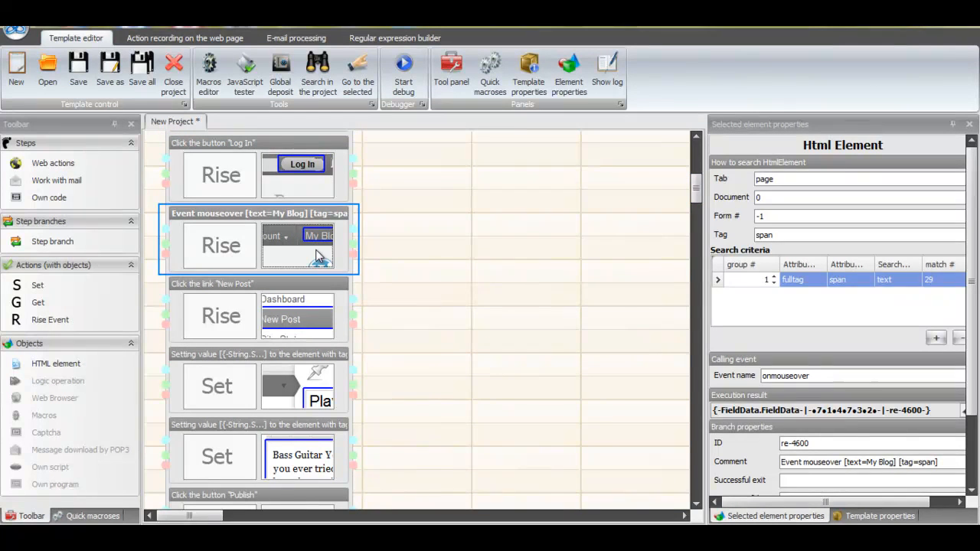
# - Replace the site address before /wp-admin in the New Post link's href criterion with the copied Get branch result macro
pyautogui.click(298, 329)
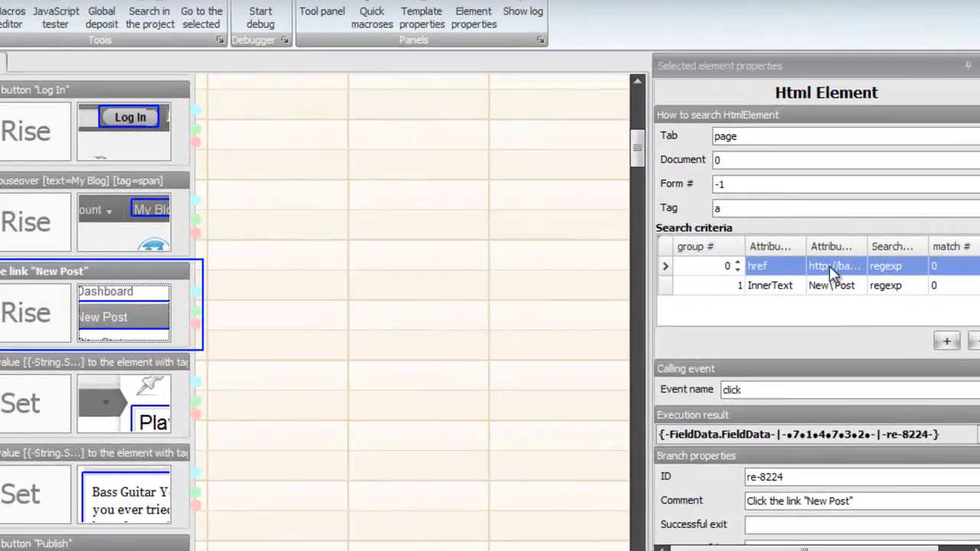
pyautogui.click(843, 279)
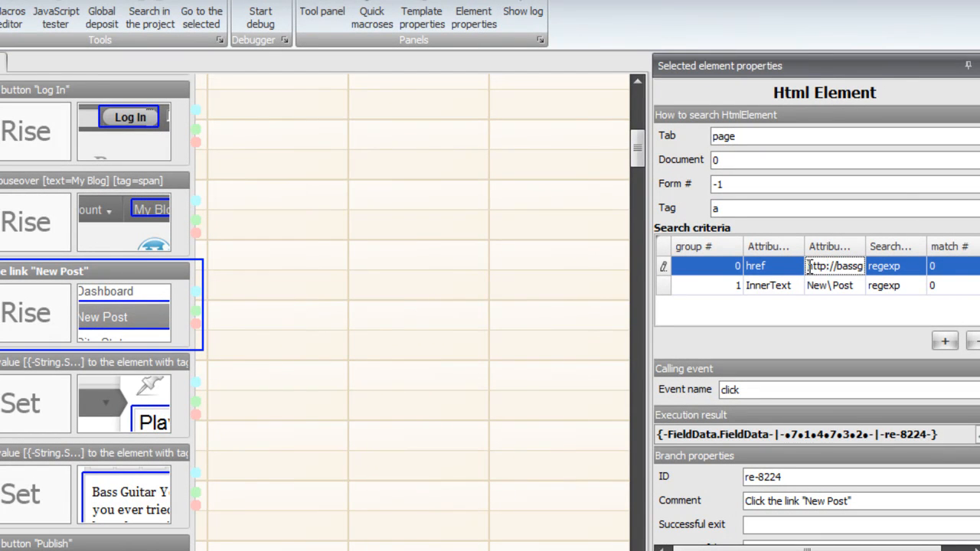
pyautogui.moveTo(864, 266); pyautogui.dragTo(868, 265)
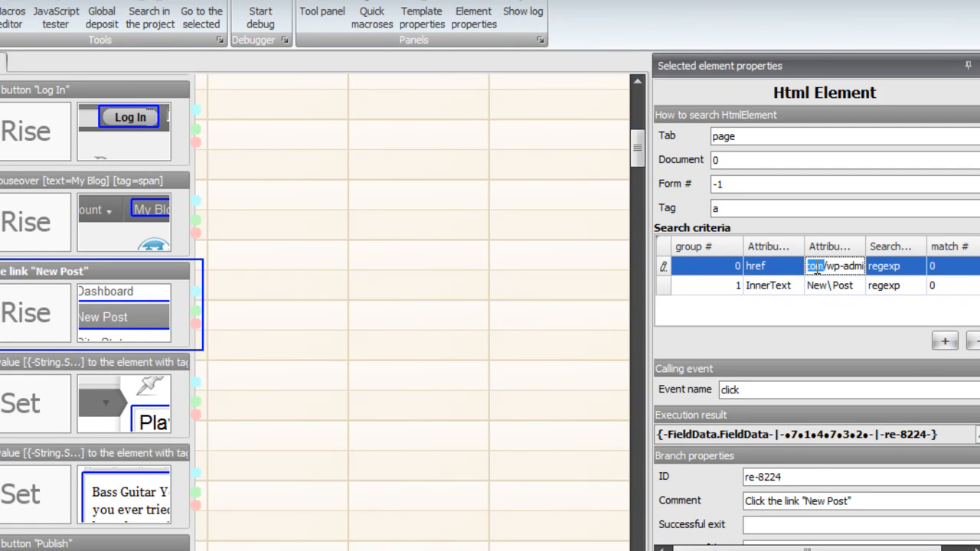
pyautogui.rightClick(816, 265)
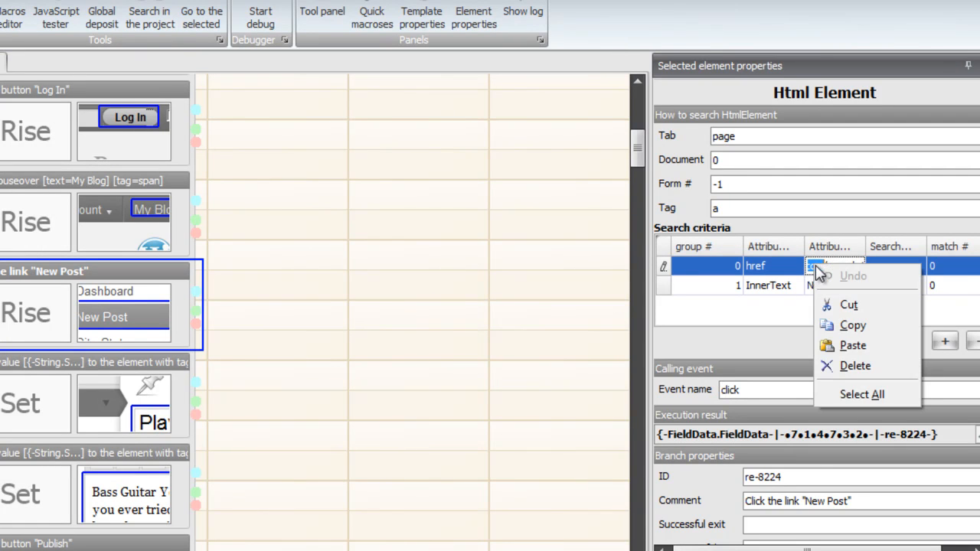
pyautogui.click(855, 344)
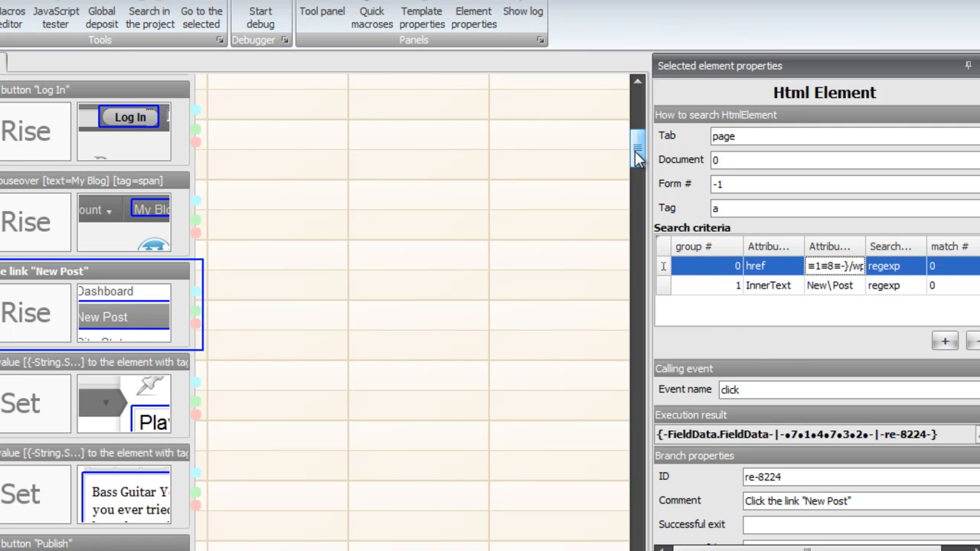
# - Examine the post title, post body, Publish, HTML and Howdy actions for hard-coded site addresses
pyautogui.click(145, 403)
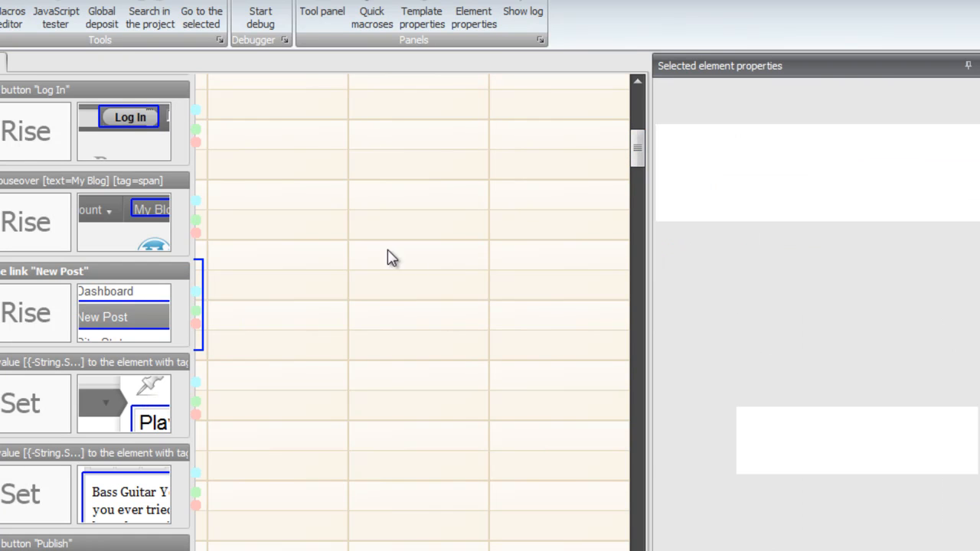
pyautogui.scroll(-3, 635, 167)
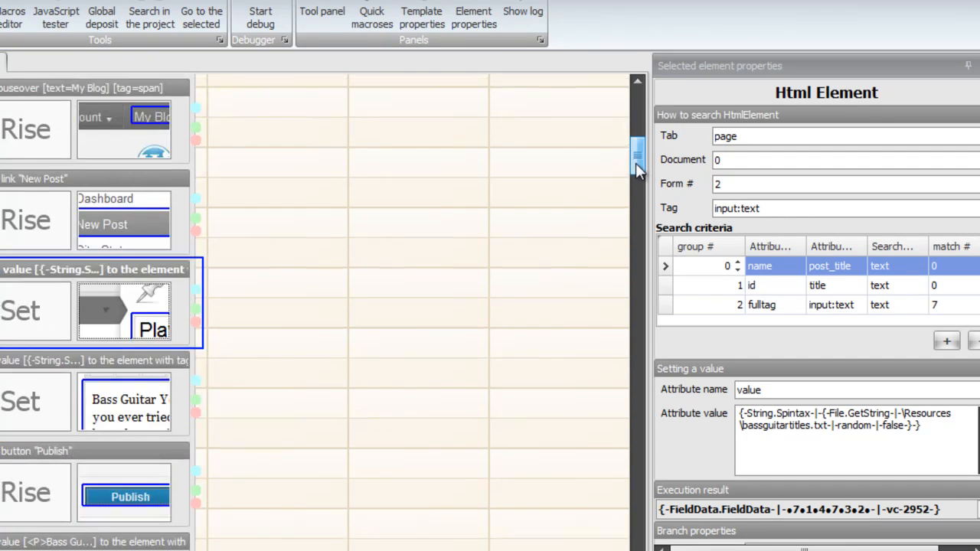
pyautogui.click(113, 207)
pyautogui.click(123, 274)
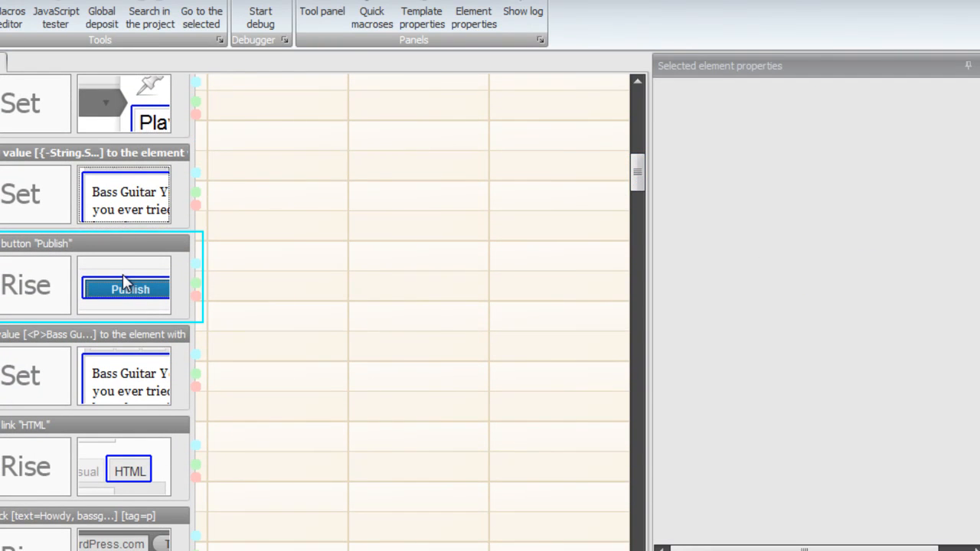
pyautogui.click(136, 375)
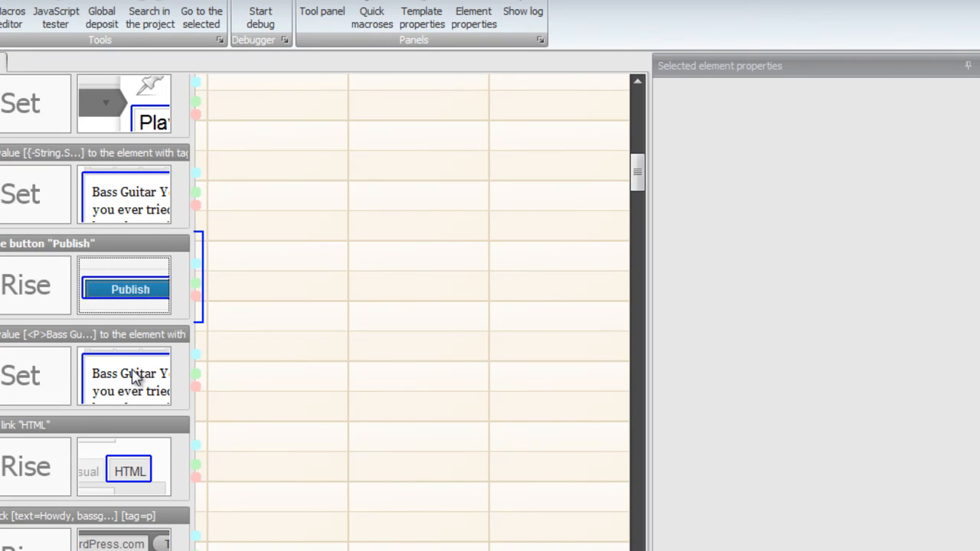
pyautogui.click(127, 465)
pyautogui.moveTo(640, 188); pyautogui.dragTo(638, 218)
pyautogui.click(107, 300)
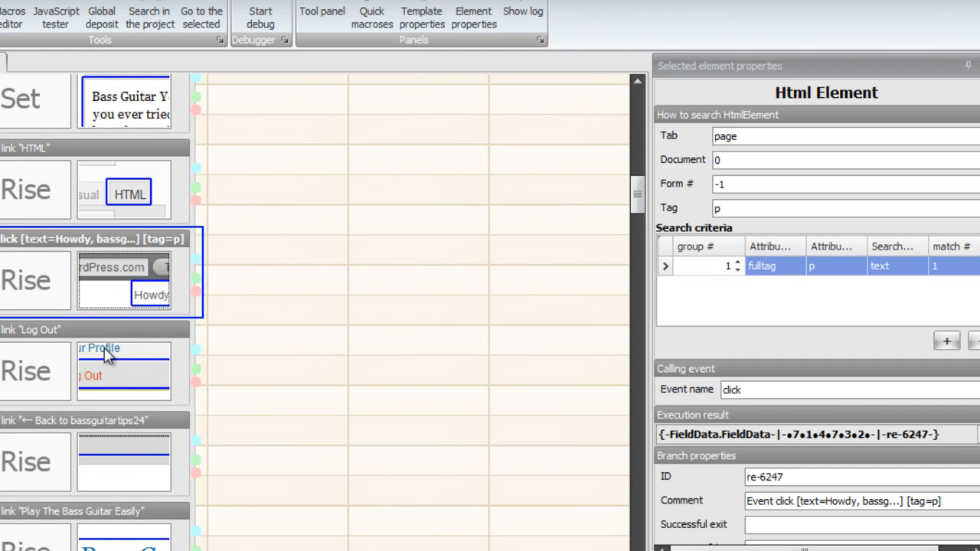
# - Replace the site address in the Log Out link's href criterion with the copied Get branch result macro
pyautogui.click(111, 372)
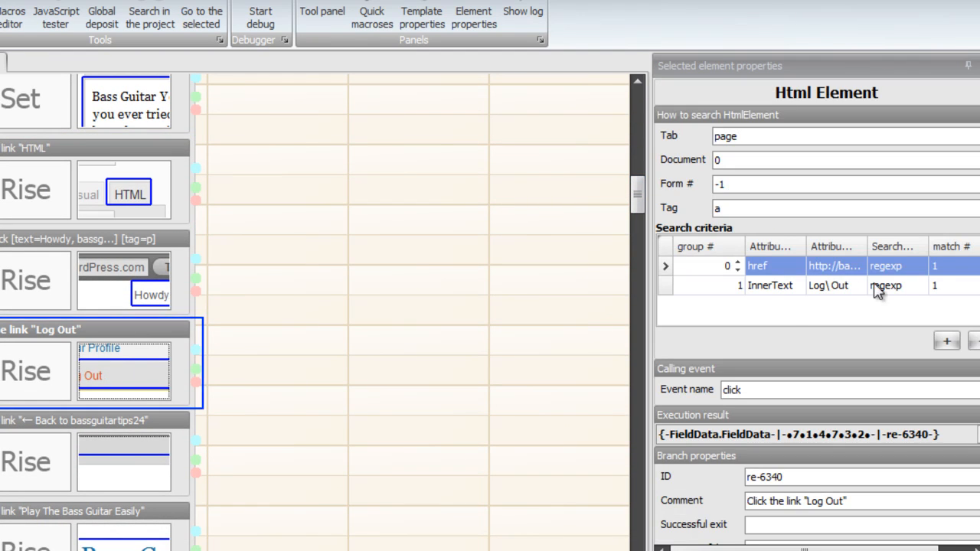
pyautogui.click(828, 266)
pyautogui.rightClick(830, 267)
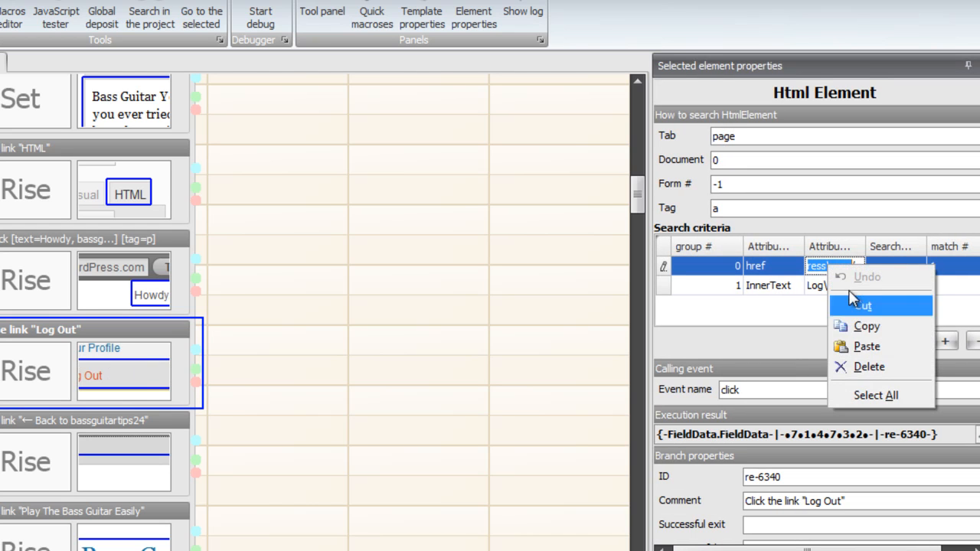
pyautogui.click(869, 346)
# - Replace the site address in the href criterion of the Back to blog link with the copied Get branch result macro
pyautogui.click(163, 467)
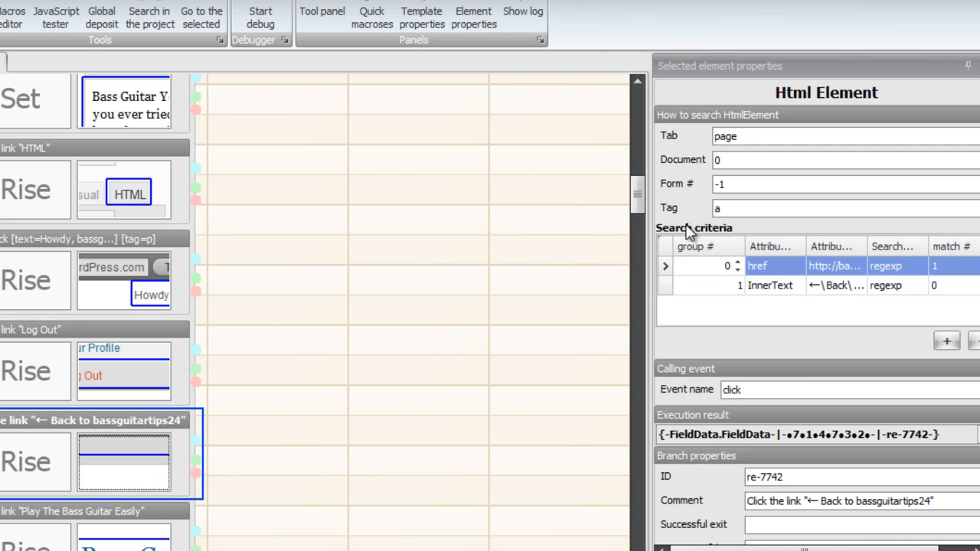
pyautogui.click(809, 267)
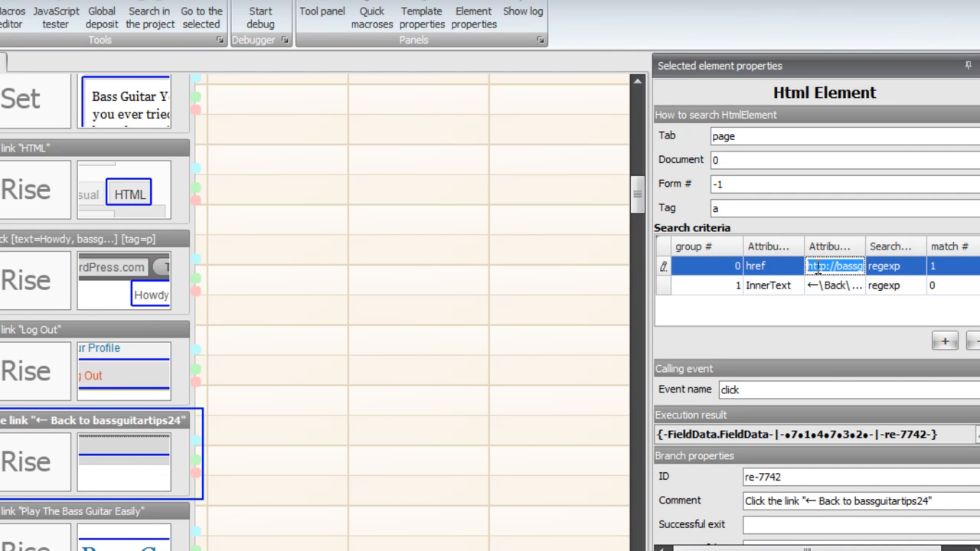
pyautogui.click(809, 266)
pyautogui.moveTo(865, 266); pyautogui.dragTo(869, 265)
pyautogui.rightClick(852, 267)
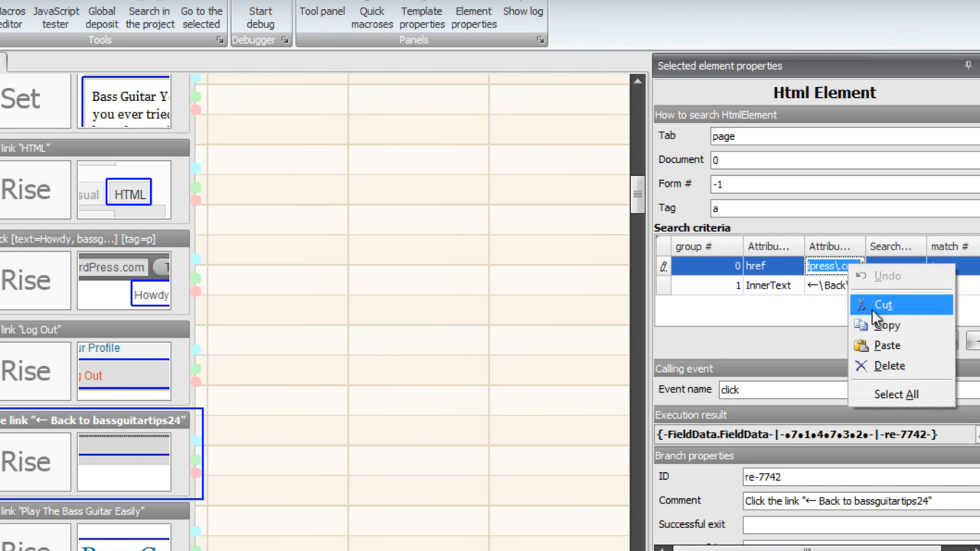
pyautogui.click(880, 344)
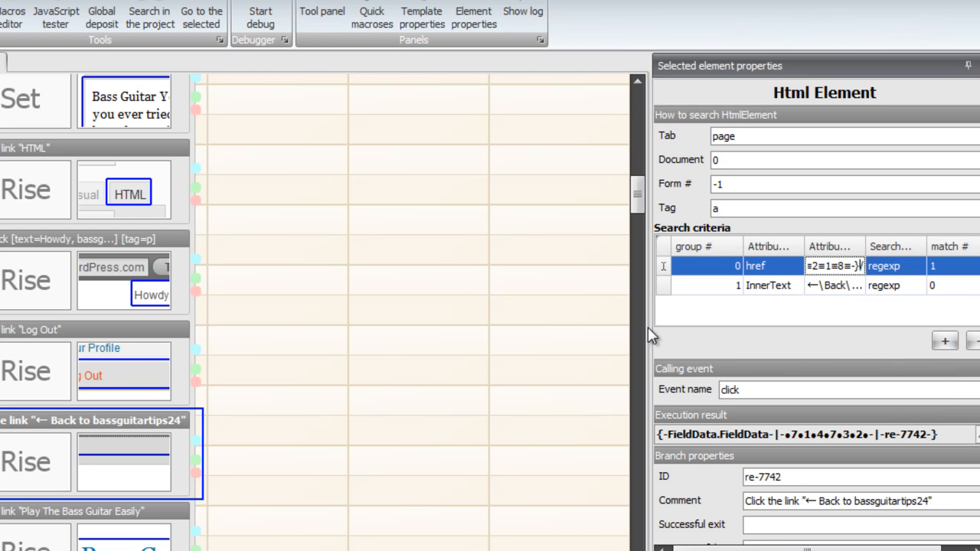